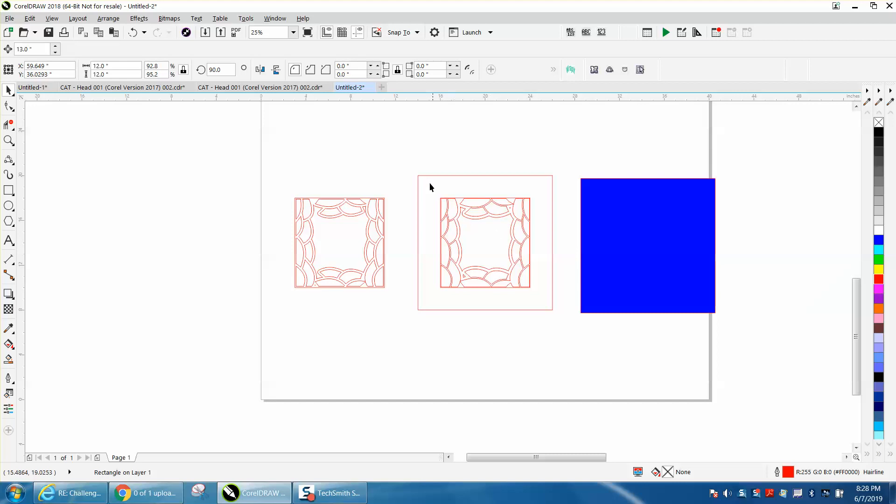
Inspect the scalloped frame pattern's outlines up close.
left_click_drag(412, 173, 564, 303)
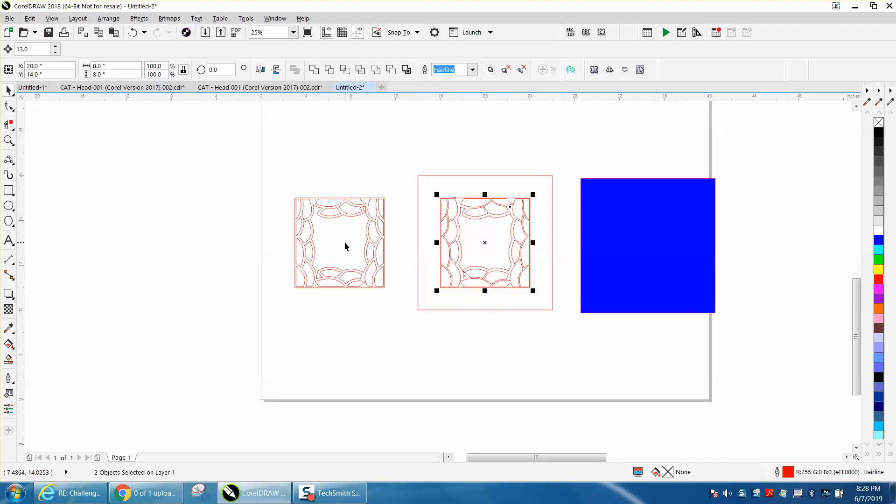
scroll(411, 237, "up", 1)
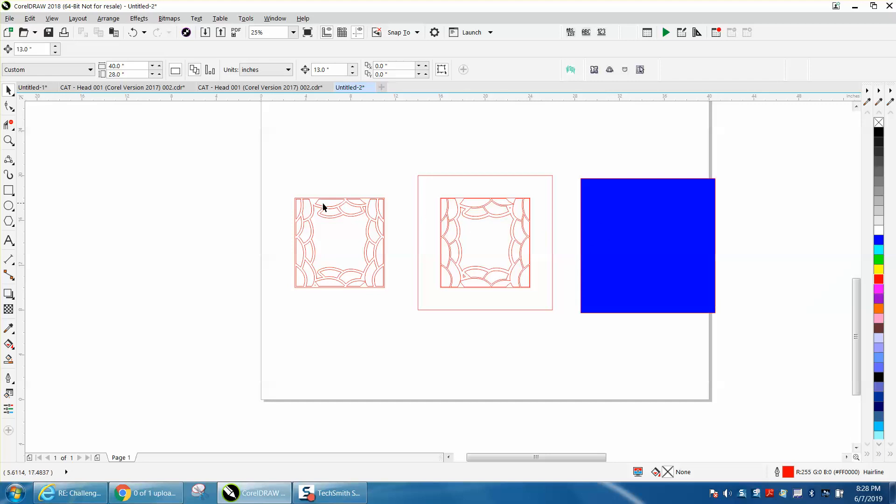
left_click(9, 140)
left_click_drag(300, 169, 593, 251)
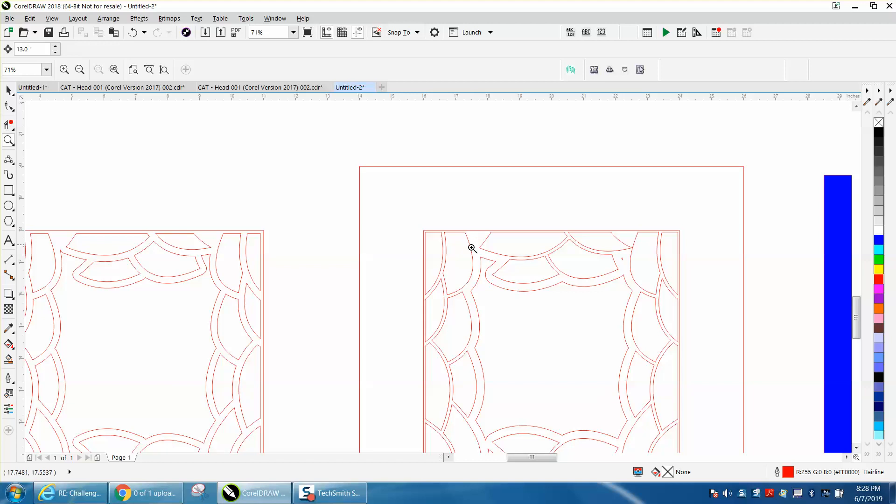
right_click(200, 250)
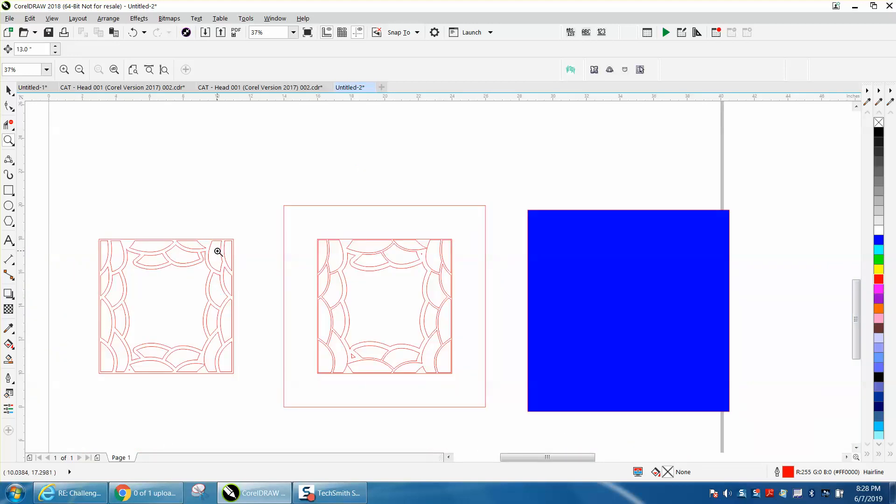
left_click(8, 89)
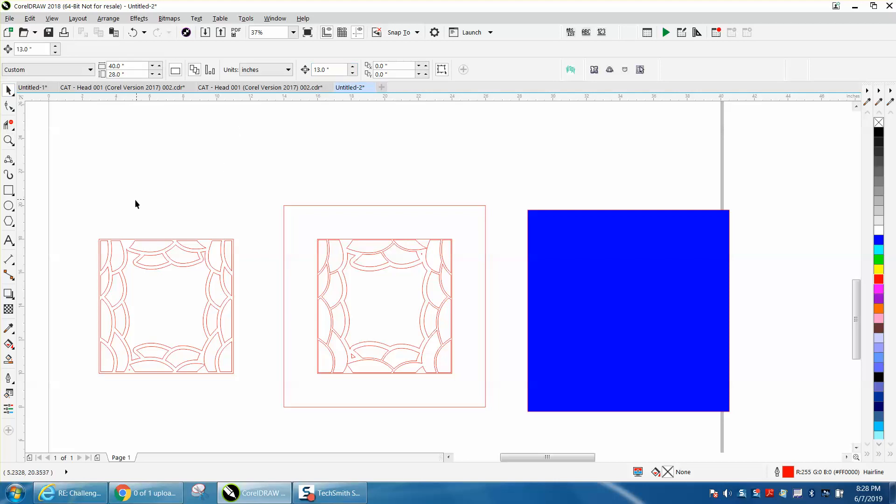
Set the nudge distance to 9 and Smart Fill the first left-edge piece of the left tile, nudging the fill up.
double_click(327, 70)
type("9")
key("Return")
left_click(8, 359)
left_click(105, 260)
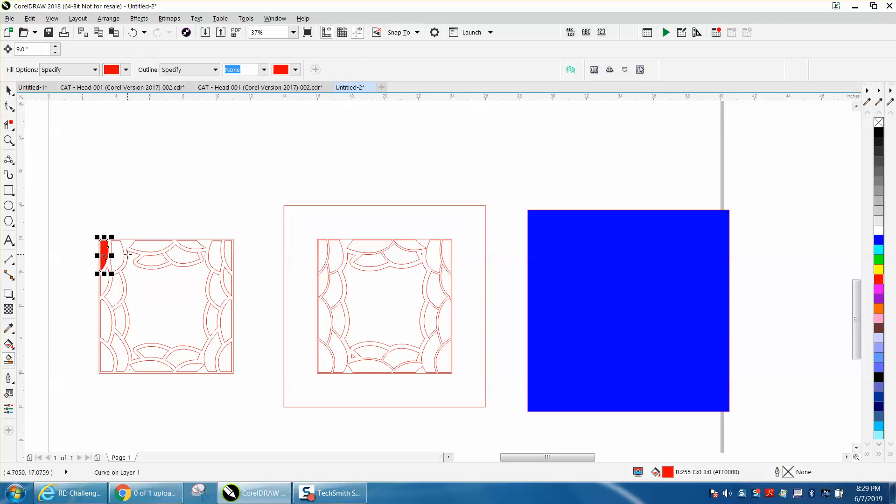
key("Up")
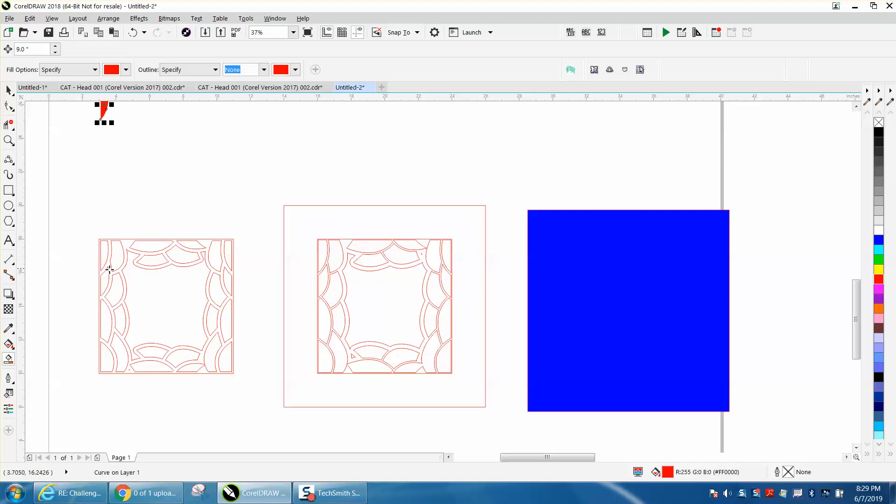
Smart Fill the remaining left-edge pieces of the tile, nudging each new fill up by the nudge distance.
left_click(103, 283)
key("Up")
left_click(119, 256)
key("Up")
left_click(114, 290)
key("Up")
left_click(103, 319)
key("Up")
left_click(120, 318)
key("Up")
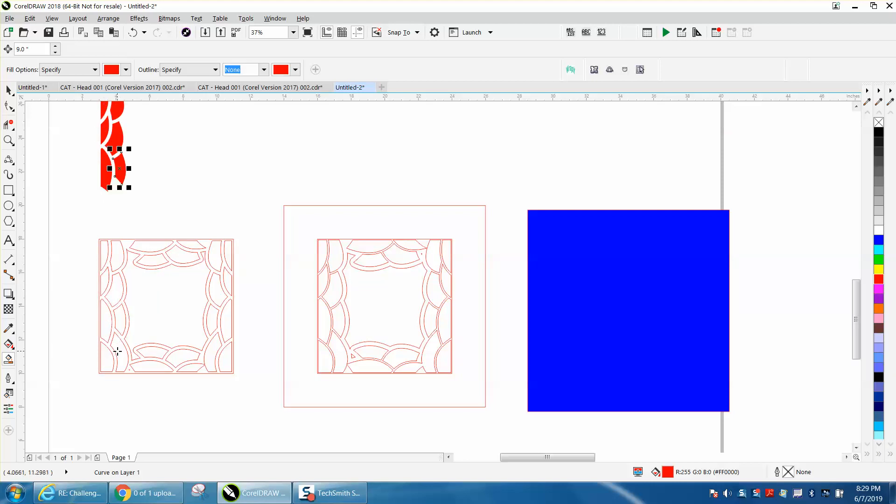
left_click(116, 354)
key("Up")
left_click(104, 355)
key("Up")
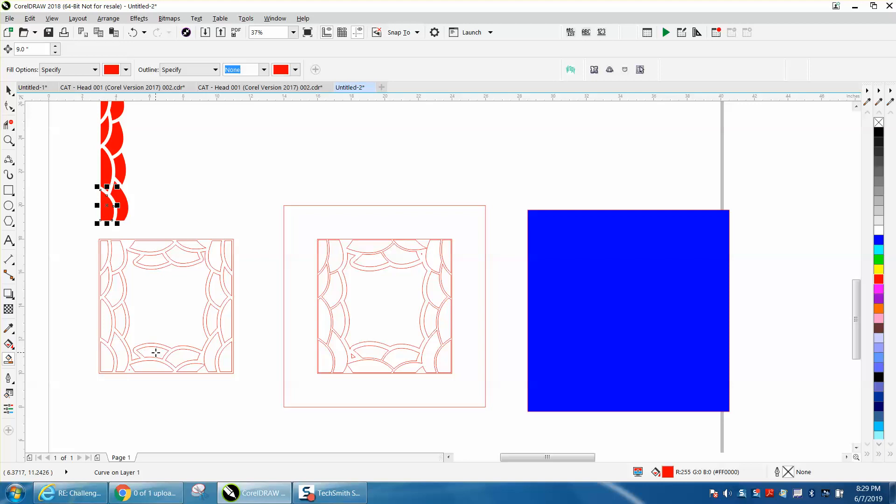
Smart Fill a bottom-left piece and the top-edge pieces of the tile, nudging each fill up.
left_click(152, 353)
key("Up")
left_click(148, 253)
key("Up")
left_click(166, 260)
key("Up")
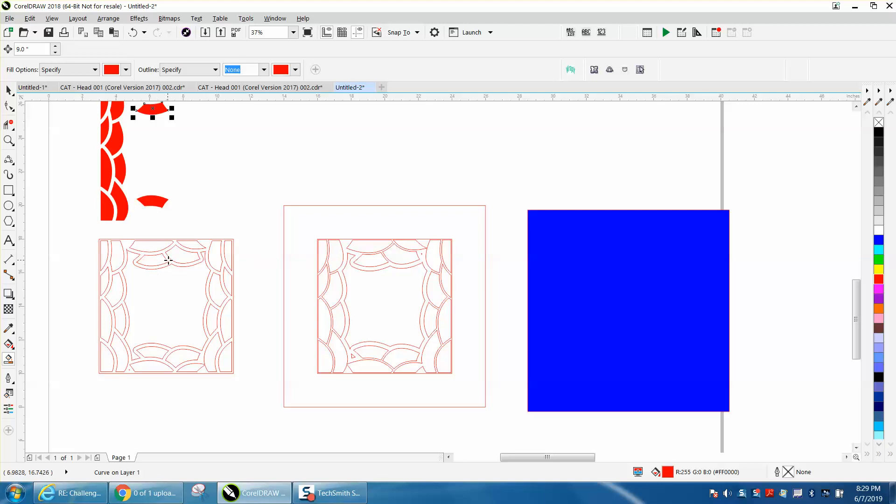
left_click(176, 258)
key("Up")
left_click(188, 245)
key("Up")
left_click(217, 251)
key("Up")
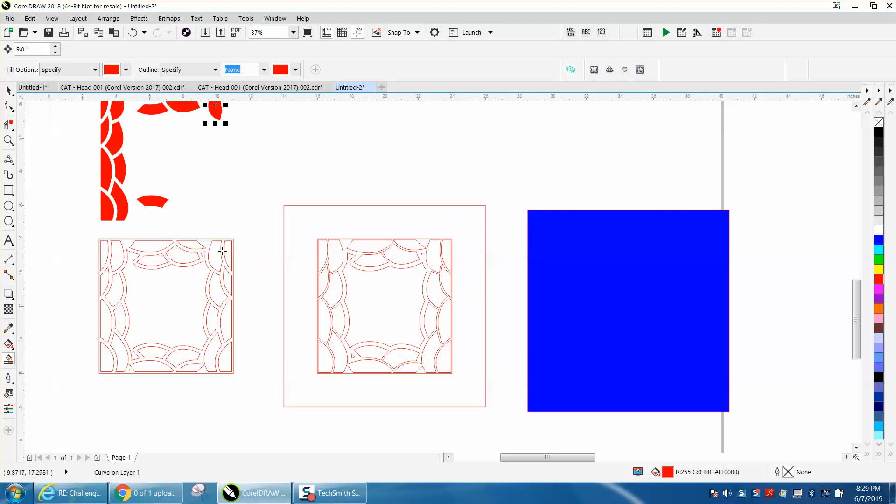
Smart Fill the right-edge pieces of the tile, nudging each fill up.
left_click(228, 280)
key("Up")
left_click(217, 290)
key("Up")
left_click(211, 312)
key("Up")
left_click(230, 317)
key("Up")
left_click(215, 351)
key("Up")
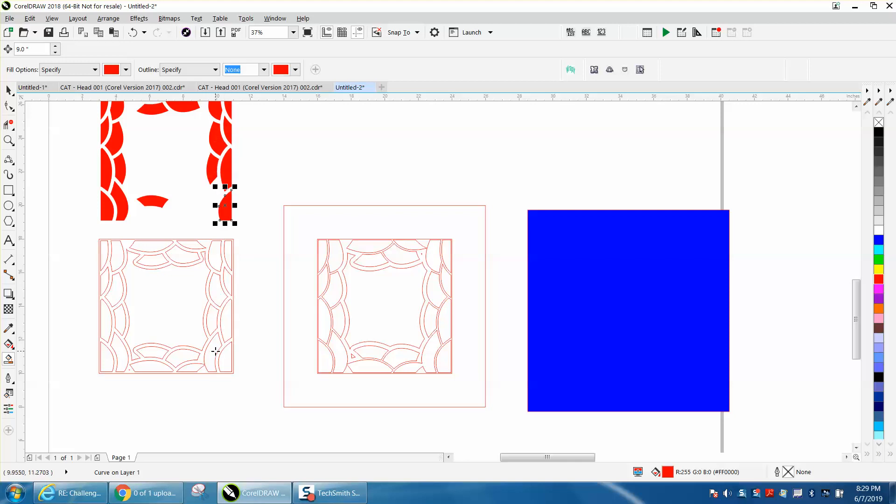
Smart Fill bottom-edge pieces, undoing the misplaced fills and deleting the wrongly merged shape.
left_click(187, 366)
key("Up")
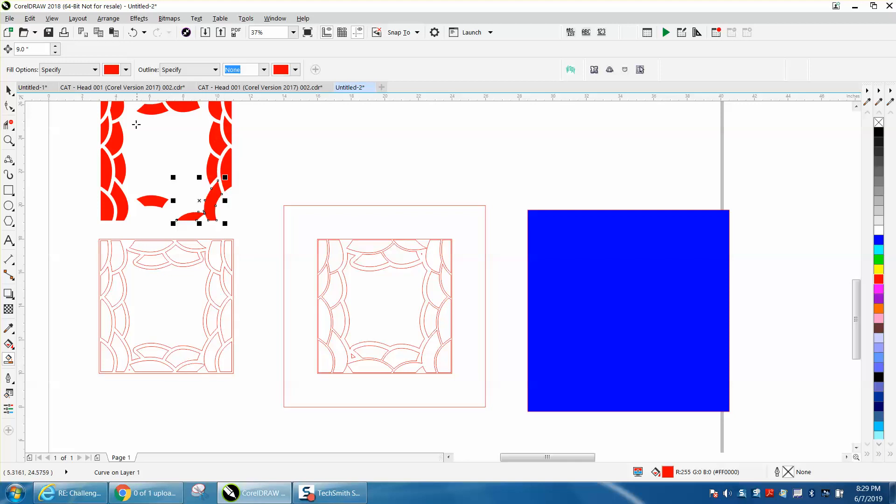
left_click(134, 36)
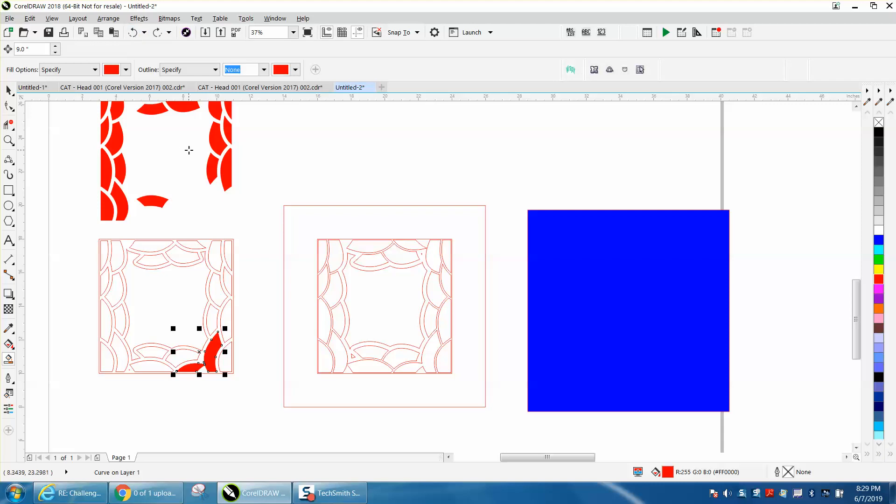
key("Up")
left_click(180, 356)
key("Up")
left_click(158, 354)
key("Up")
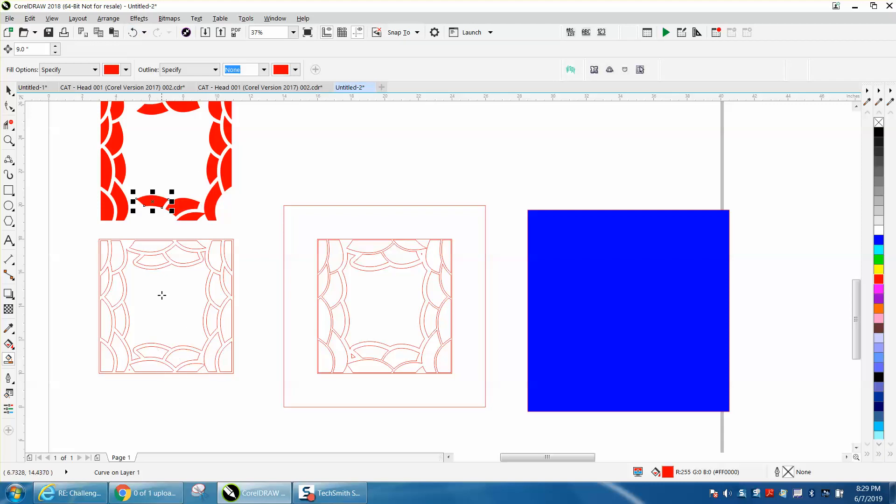
left_click(133, 33)
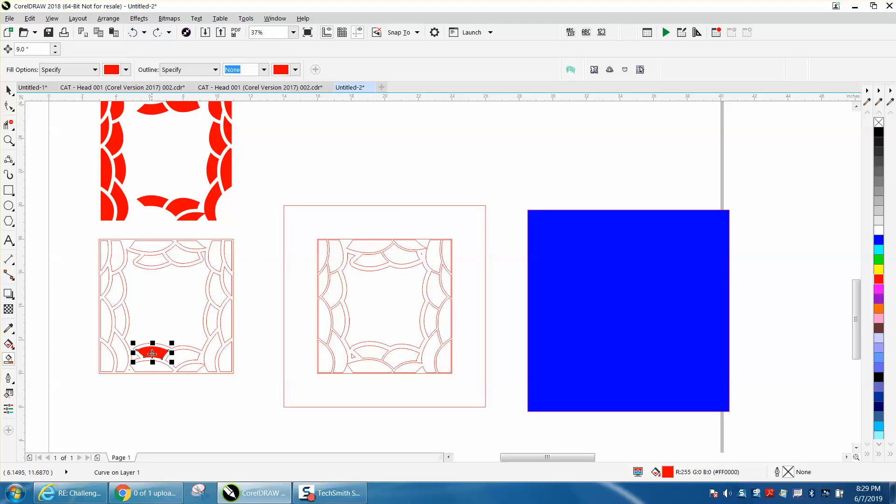
key("Delete")
Smart Fill the remaining bottom-edge pieces and nudge each fill up.
left_click(153, 369)
key("Up")
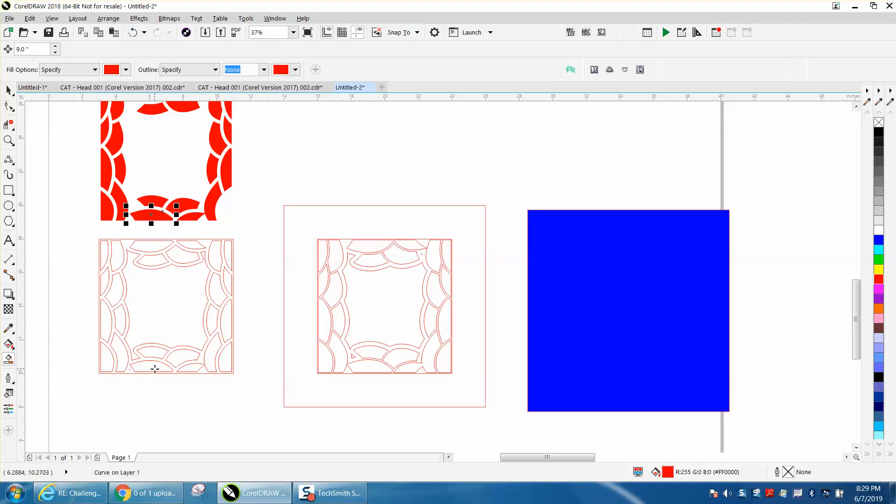
left_click(226, 369)
key("Up")
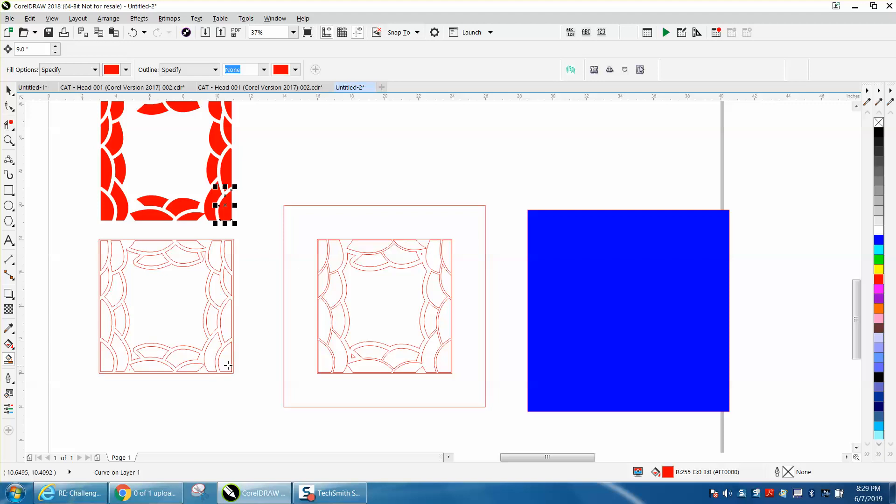
Smart Fill the tile's central open area and nudge the fill up into the copied pieces.
scroll(239, 353, "down", 2)
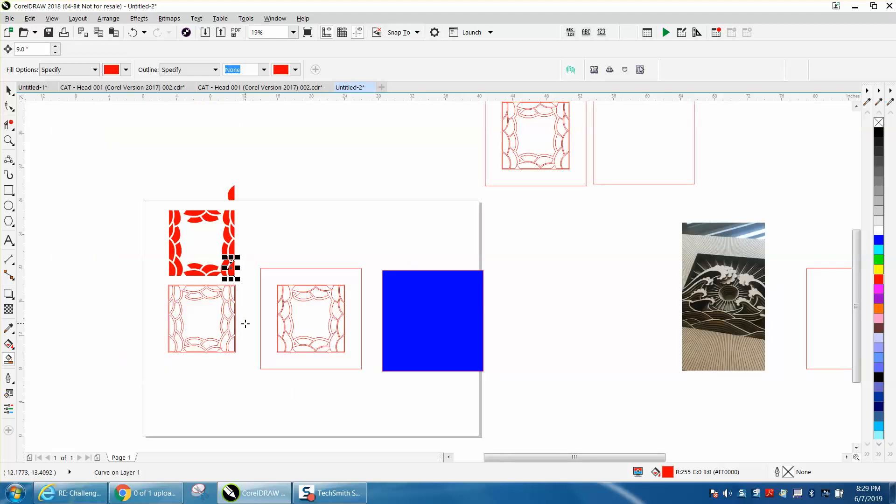
key("space")
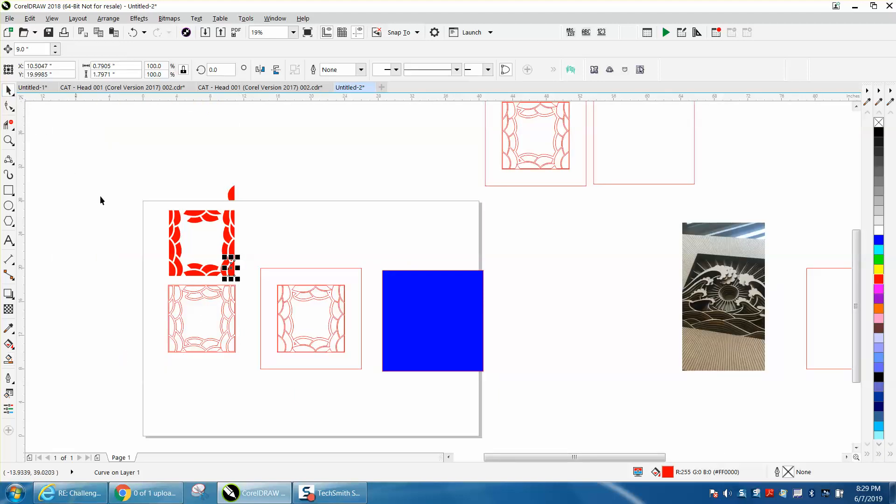
key("space")
left_click(197, 329)
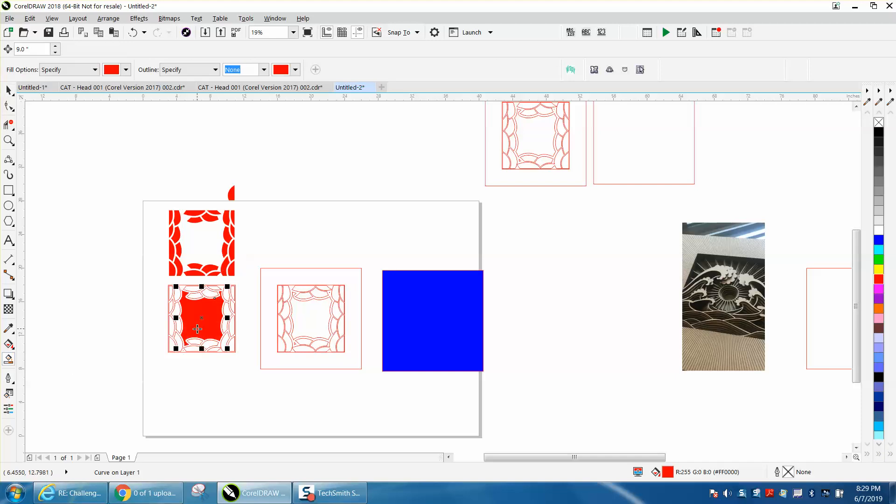
key("Up")
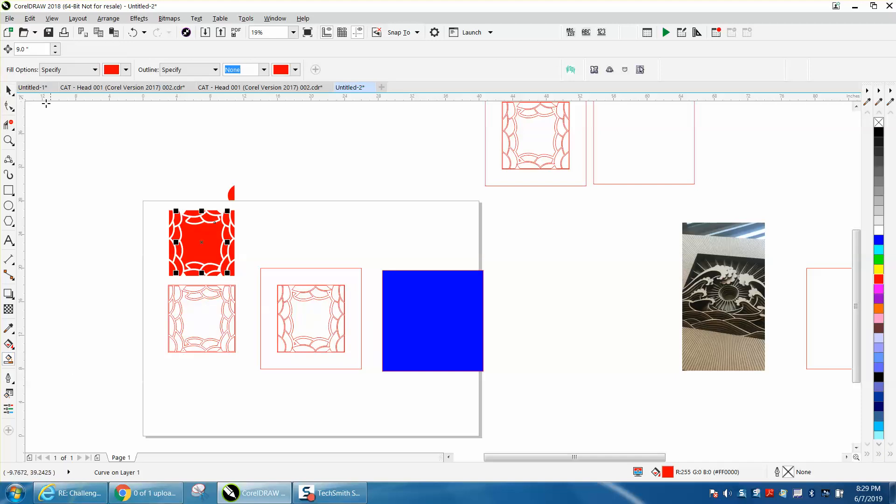
Delete the stray filled piece above the copies and move the original outline tile above the page.
left_click(9, 90)
left_click(231, 193)
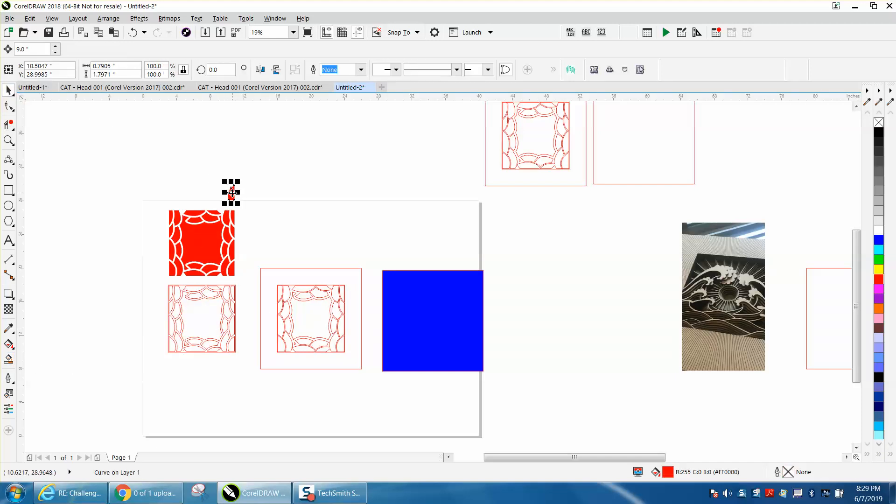
key("Delete")
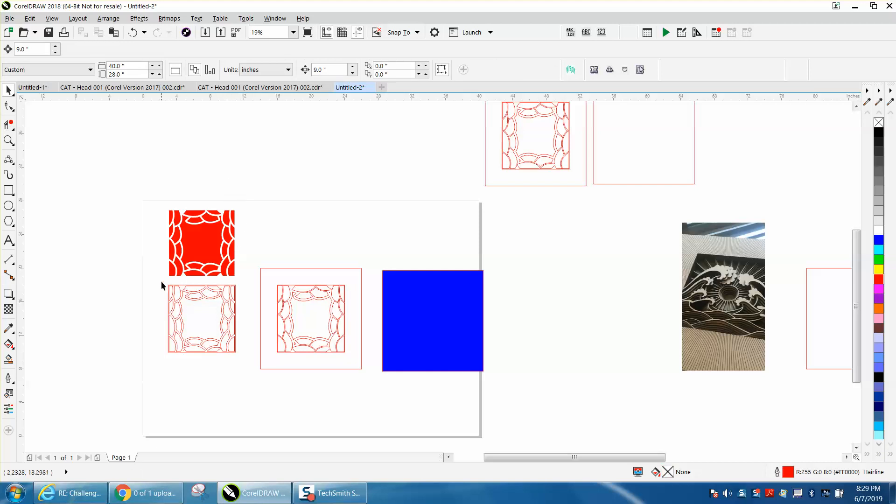
left_click_drag(161, 281, 245, 356)
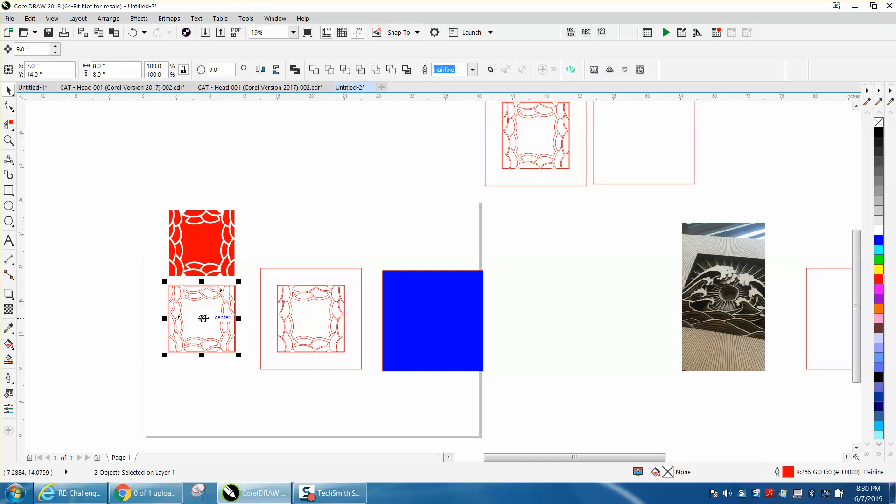
left_click_drag(201, 317, 330, 182)
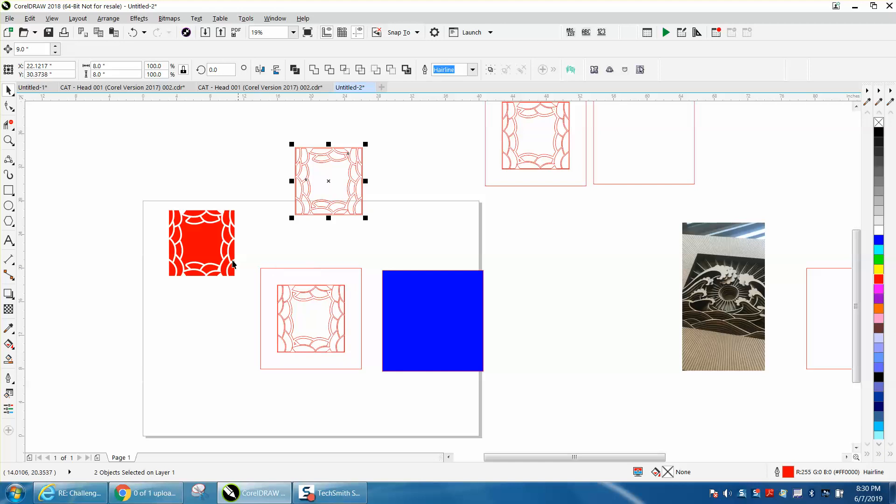
Select all 24 filled pieces, remove their fill and give them a red outline.
left_click_drag(153, 202, 248, 282)
left_click_drag(156, 193, 256, 287)
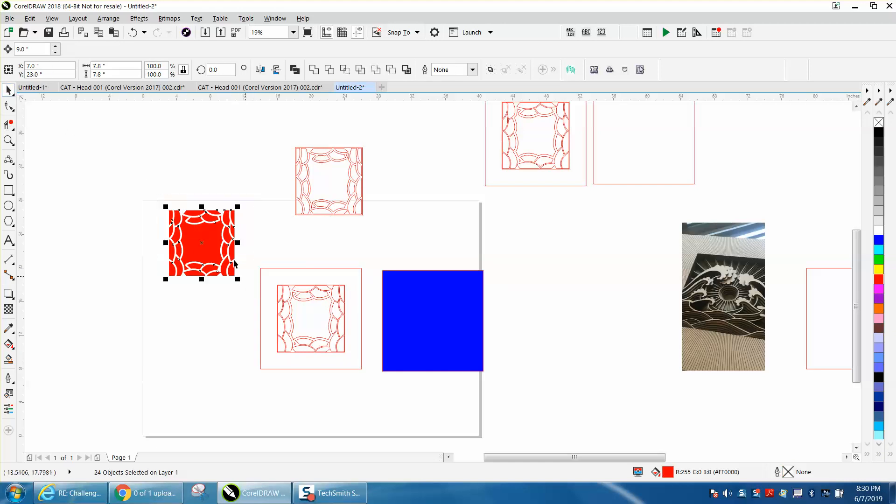
left_click(8, 140)
left_click_drag(159, 199, 269, 272)
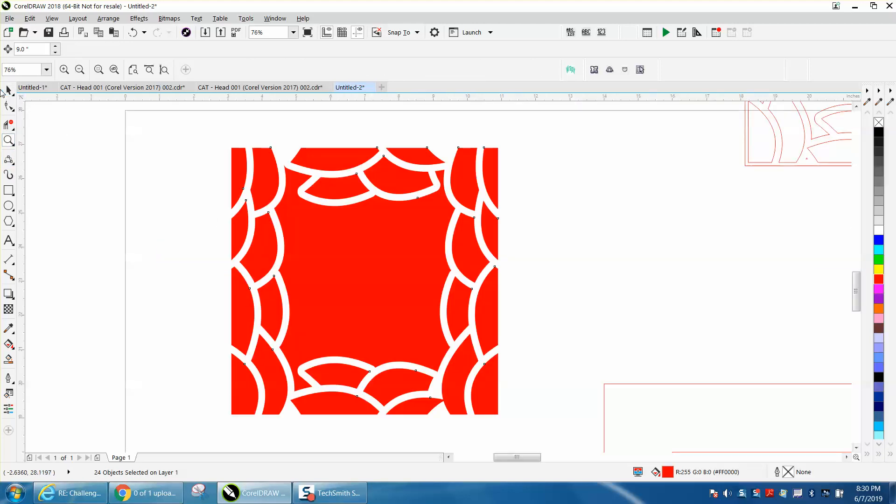
left_click(8, 90)
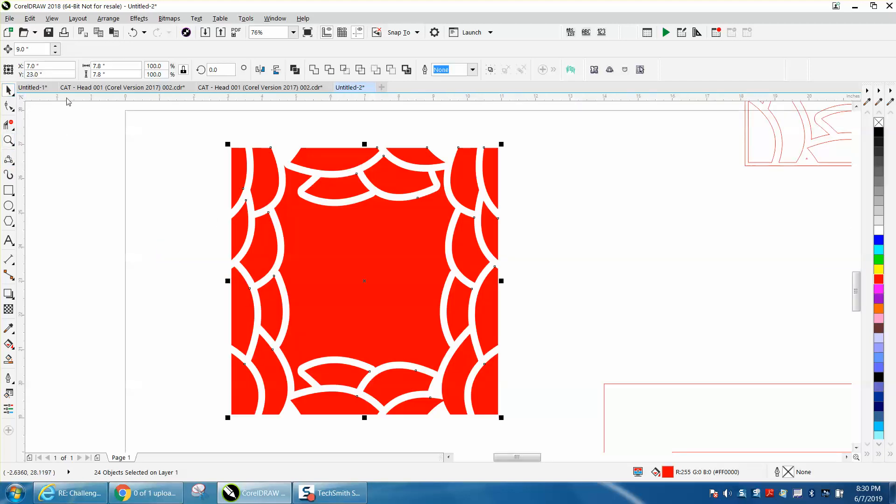
left_click(879, 123)
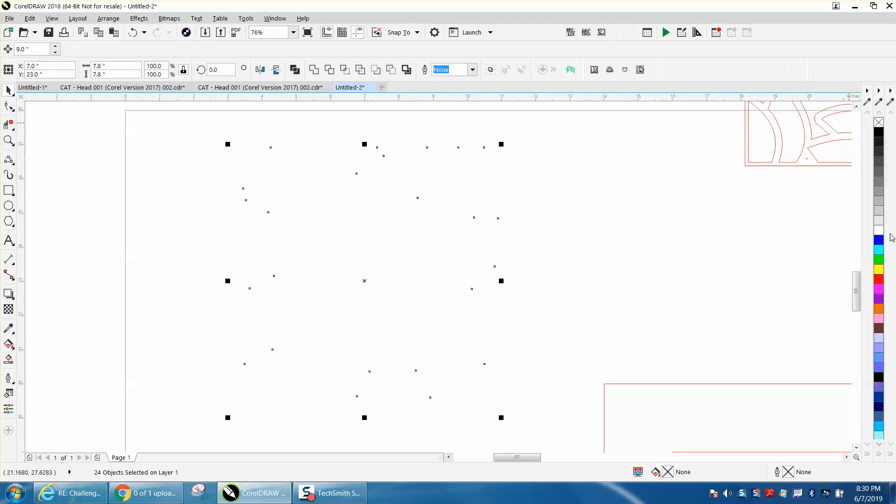
right_click(879, 280)
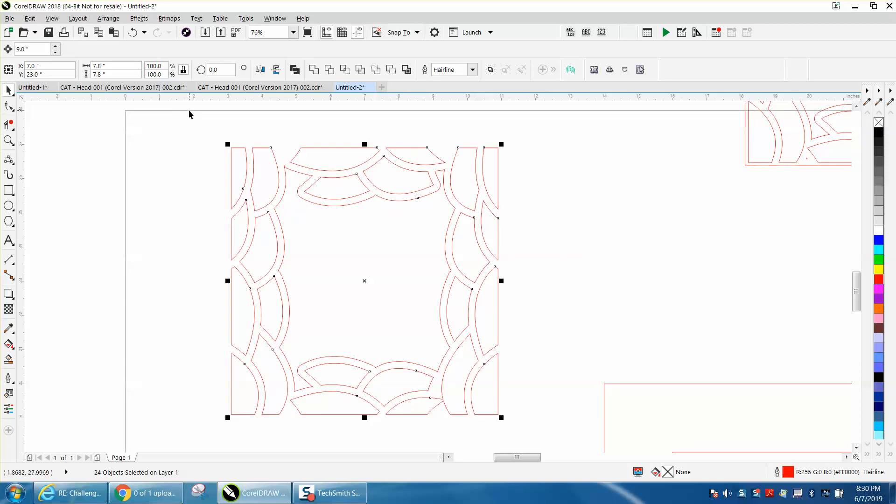
Open the Contour docker and select a top-edge piece of the outlined tile.
left_click(109, 18)
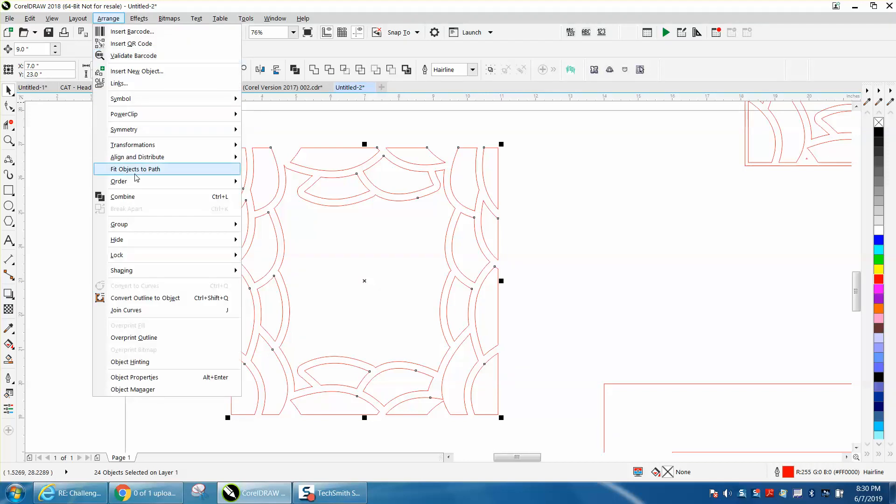
mouse_move(140, 19)
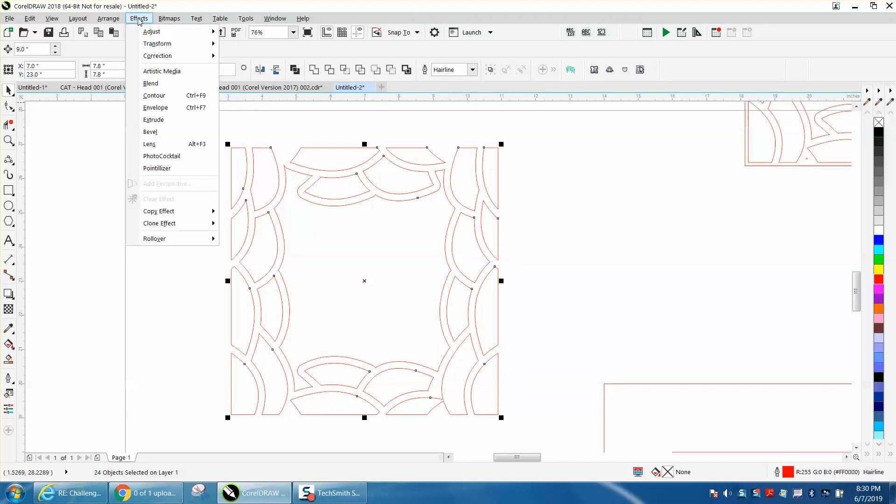
left_click(156, 96)
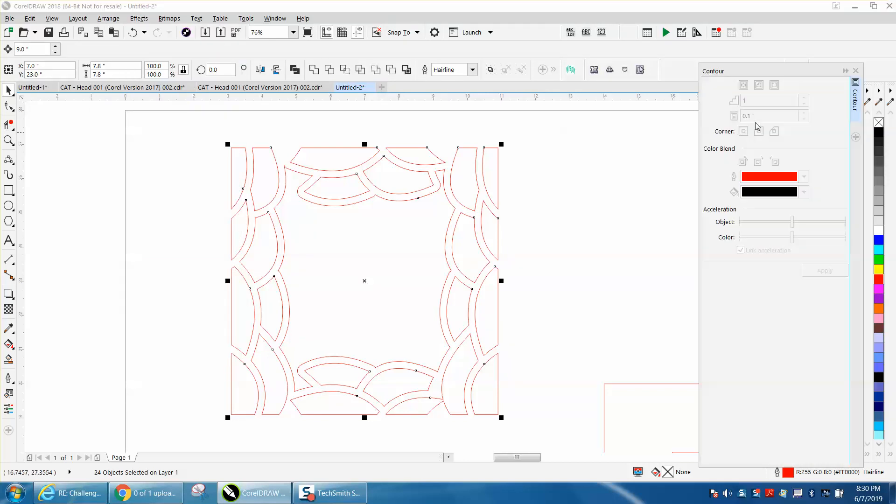
left_click(341, 113)
left_click(341, 146)
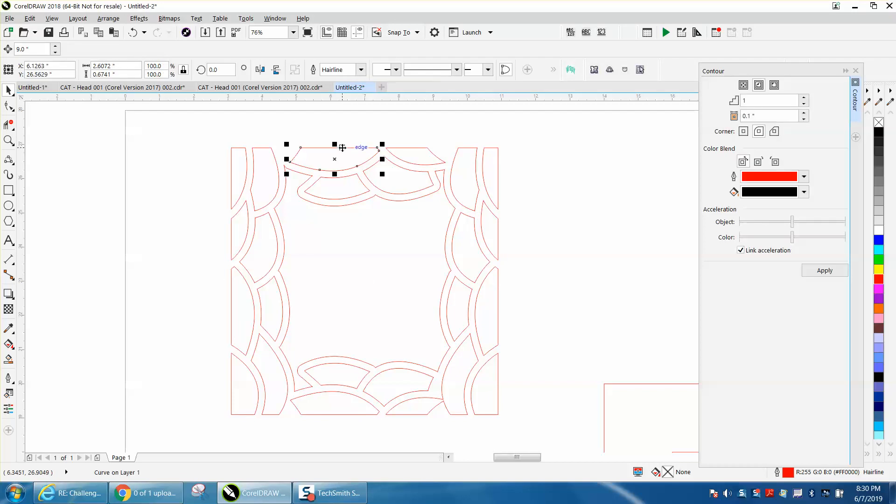
Apply the contour to the top-left outer edge piece, then undo it.
left_click(244, 158)
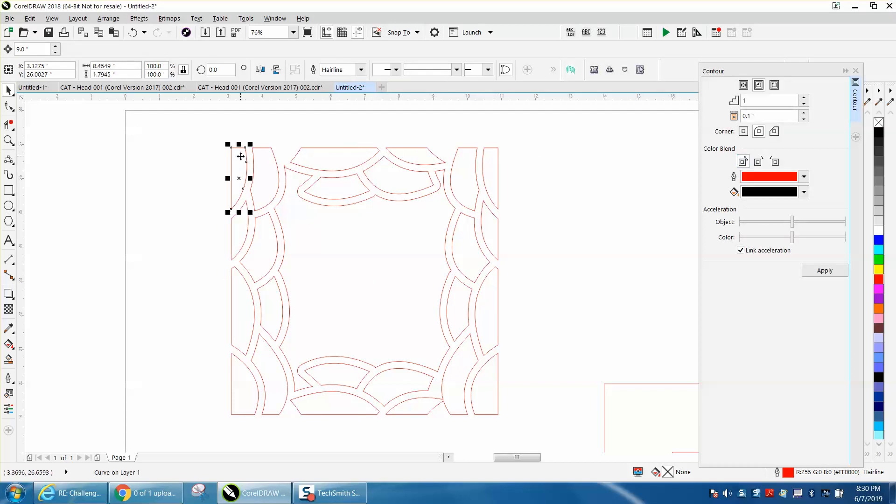
left_click(826, 272)
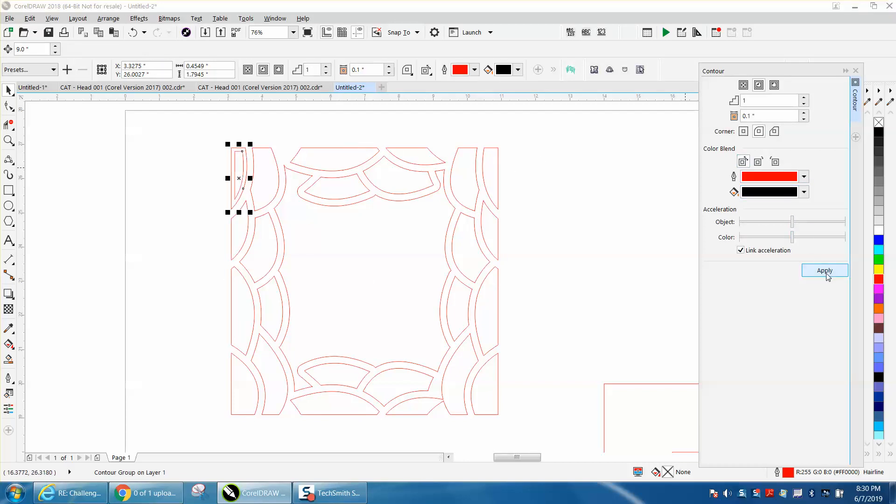
left_click(135, 34)
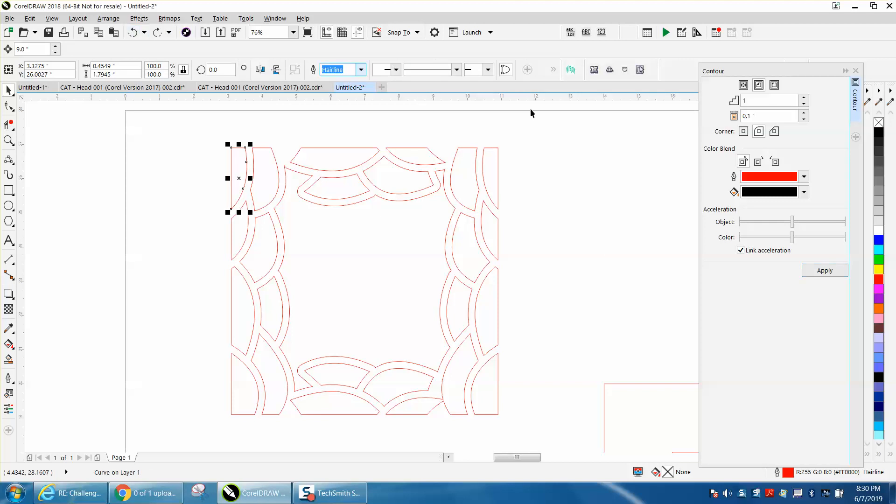
Set the contour outline colour to black and contour the top-left outer edge piece.
left_click(804, 177)
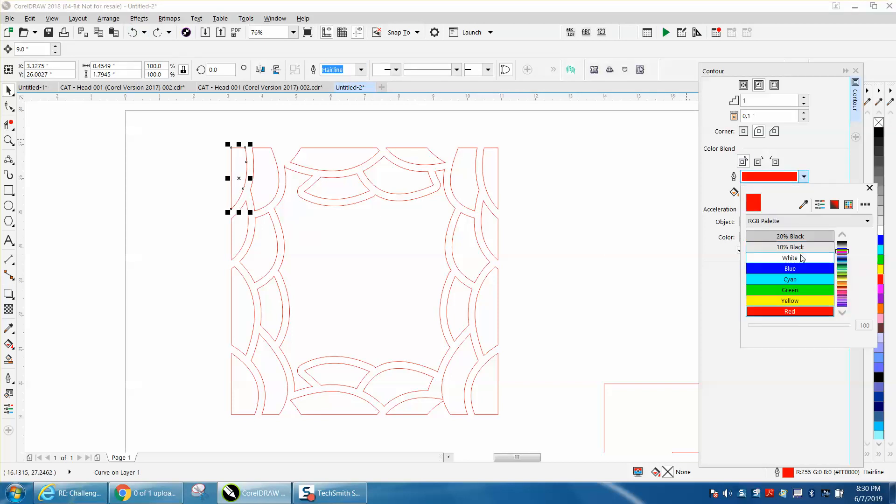
left_click(844, 237)
left_click(846, 239)
left_click(822, 237)
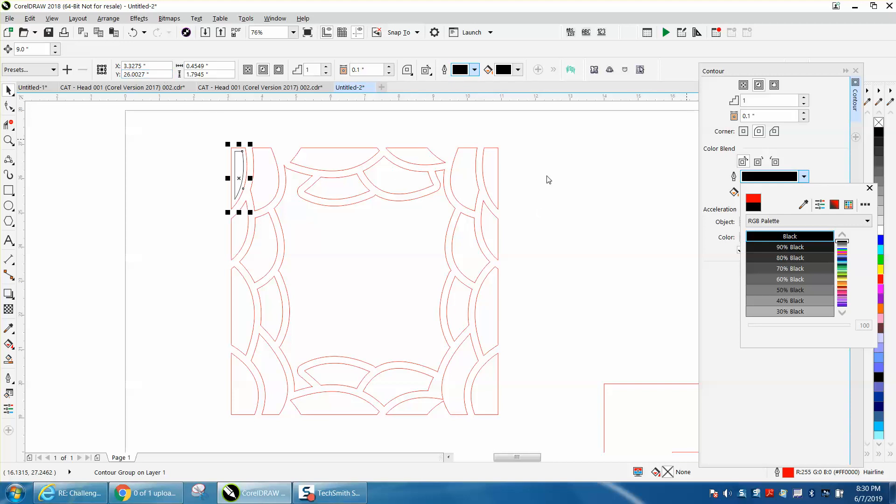
Apply the contour to the remaining three outer pieces along the tile's left edge.
left_click(244, 229)
left_click(245, 227)
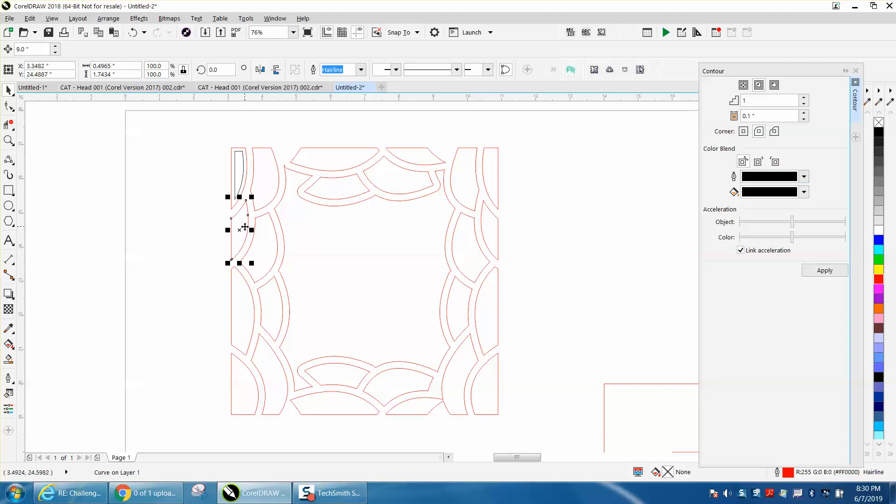
left_click(825, 270)
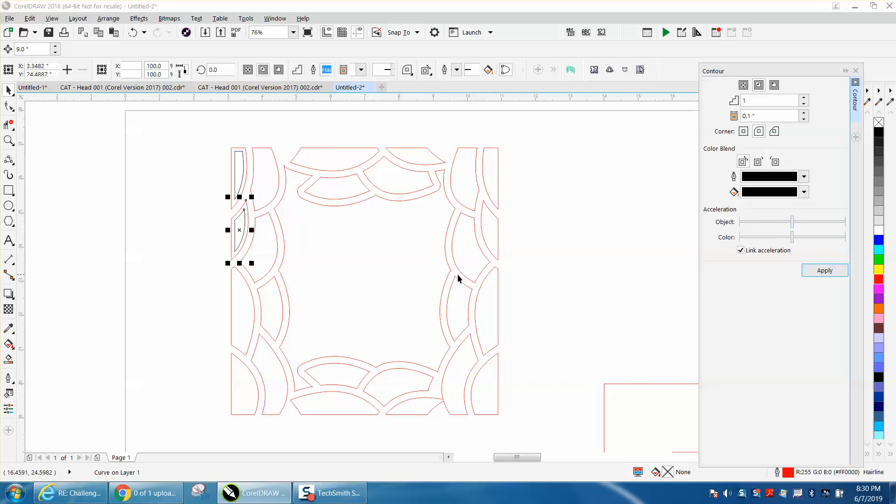
left_click(256, 295)
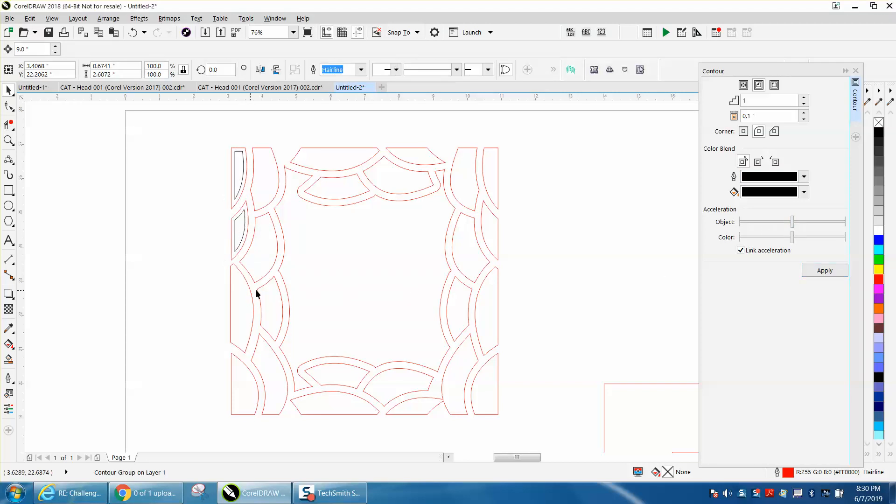
left_click(825, 271)
left_click(238, 398)
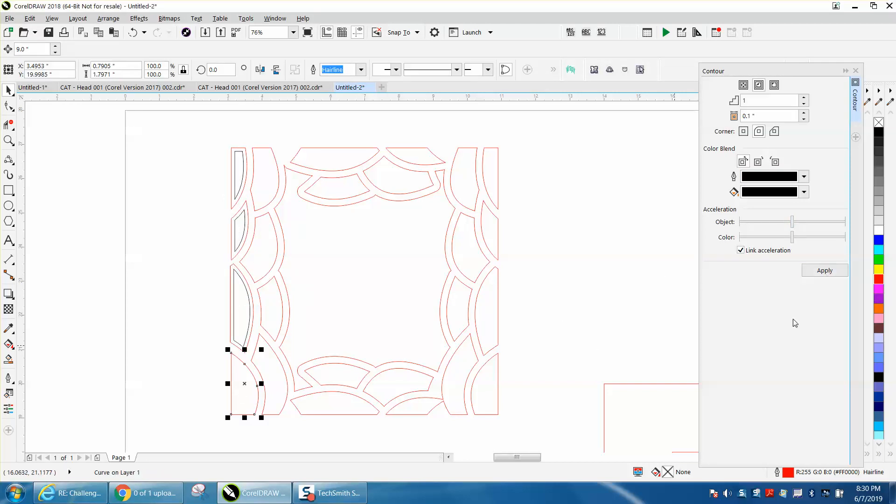
left_click(825, 271)
Apply the contour to the four inner pieces along the tile's left side.
left_click(270, 382)
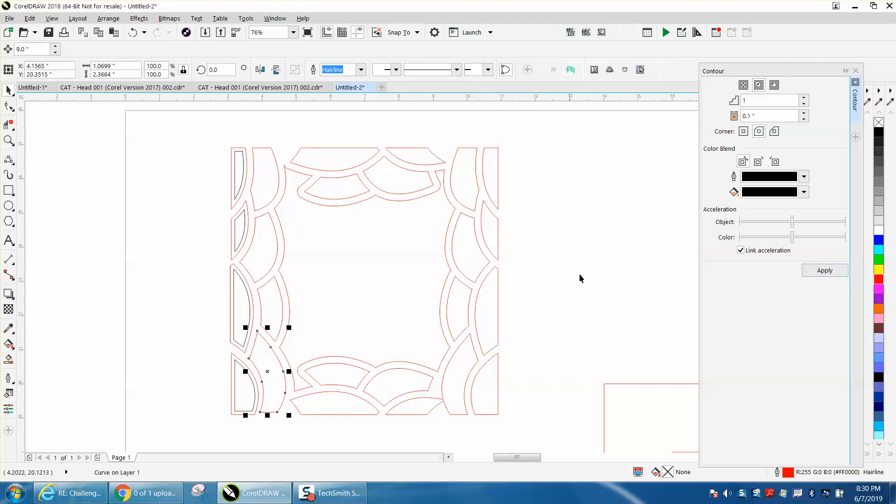
left_click(825, 271)
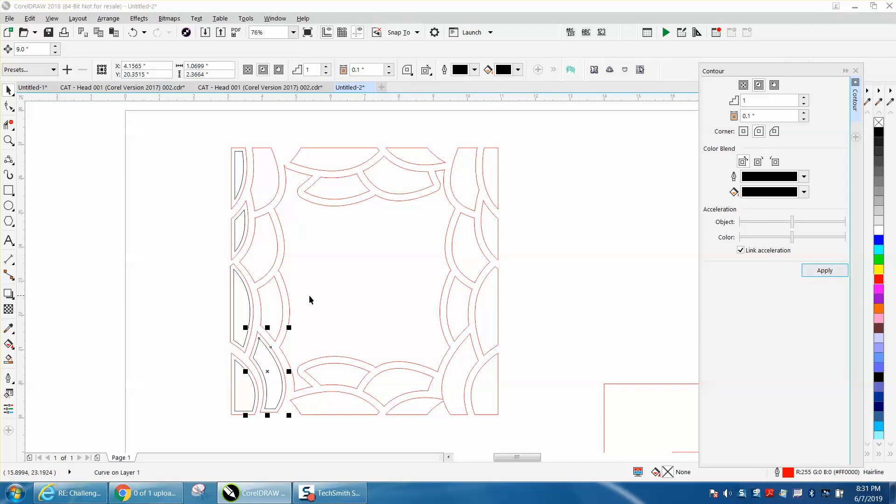
left_click(262, 295)
left_click(814, 271)
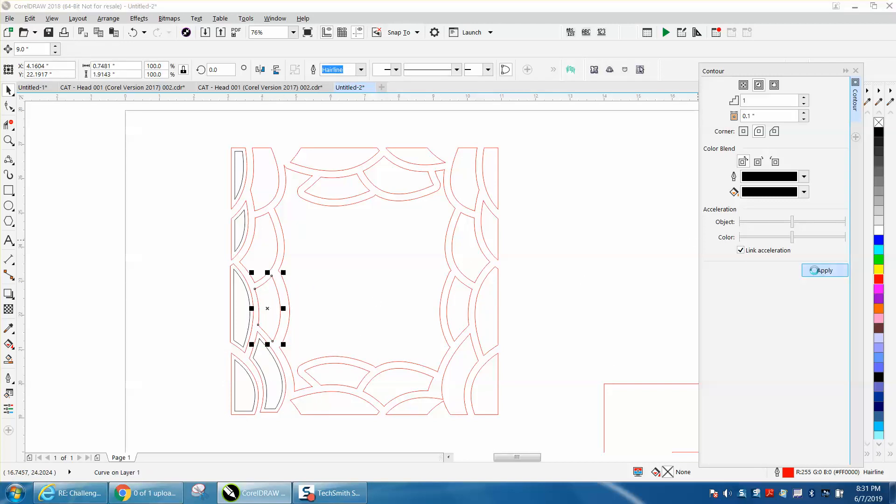
left_click(267, 246)
left_click(268, 247)
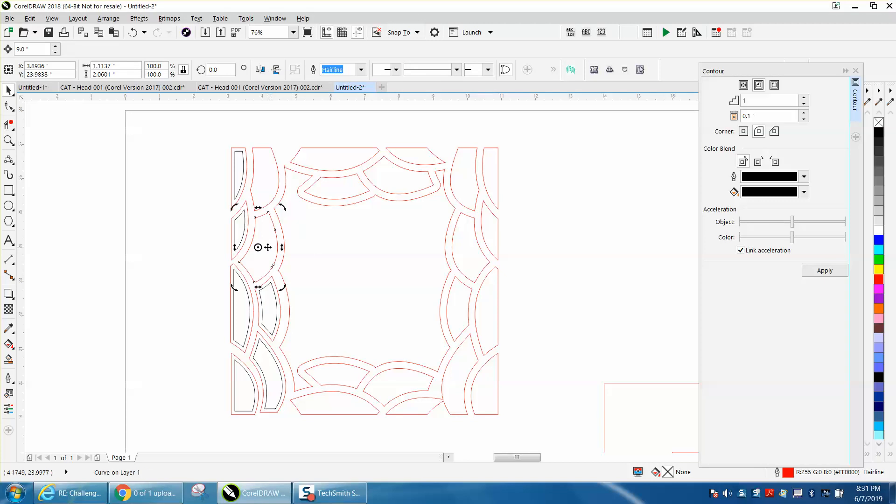
left_click(825, 270)
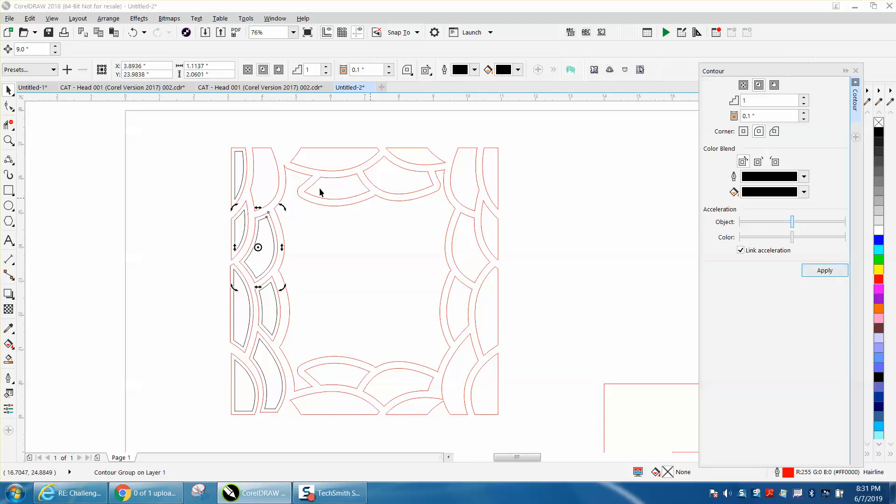
left_click(279, 182)
left_click(825, 271)
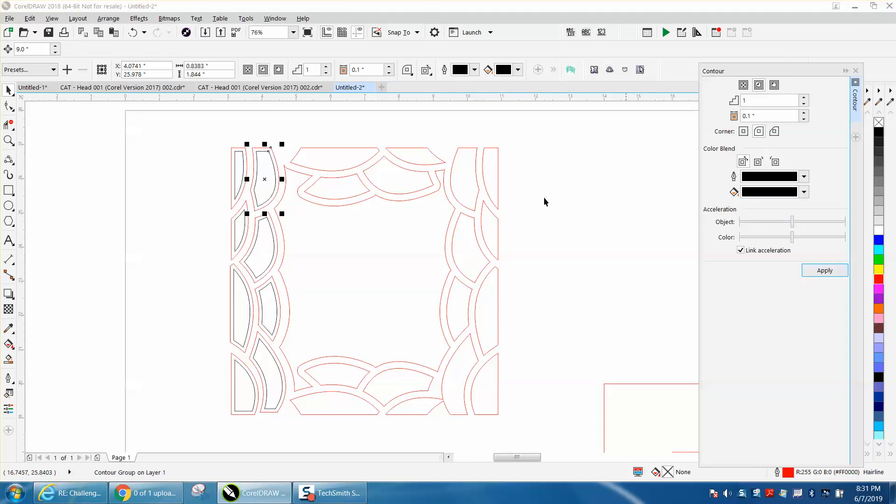
Apply the contour to the four outer and inner pieces along the tile's top edge.
left_click(350, 166)
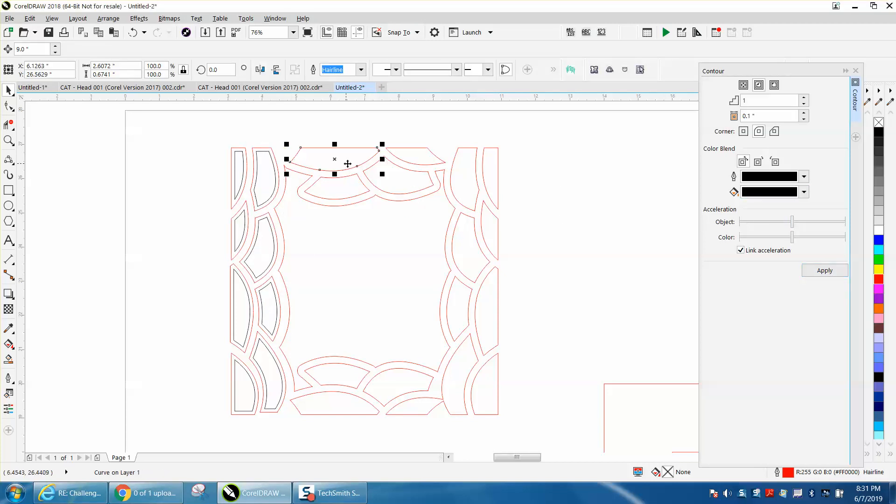
left_click(826, 271)
left_click(348, 191)
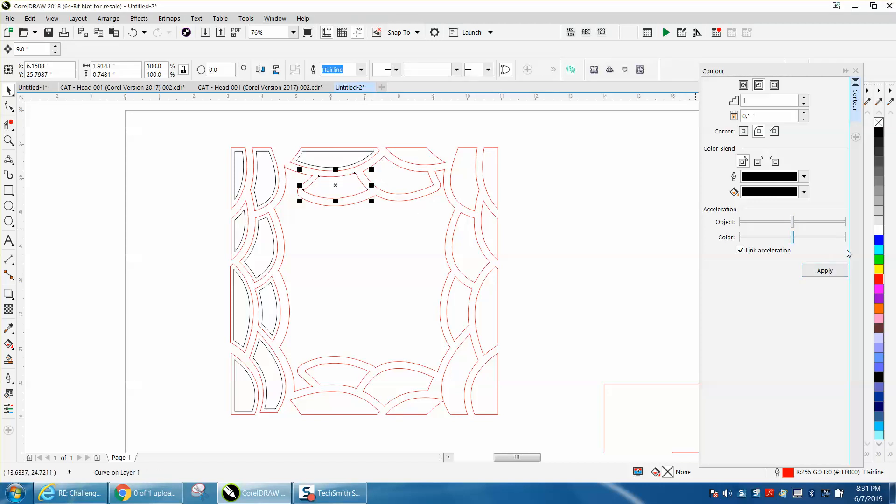
left_click(825, 271)
left_click(443, 161)
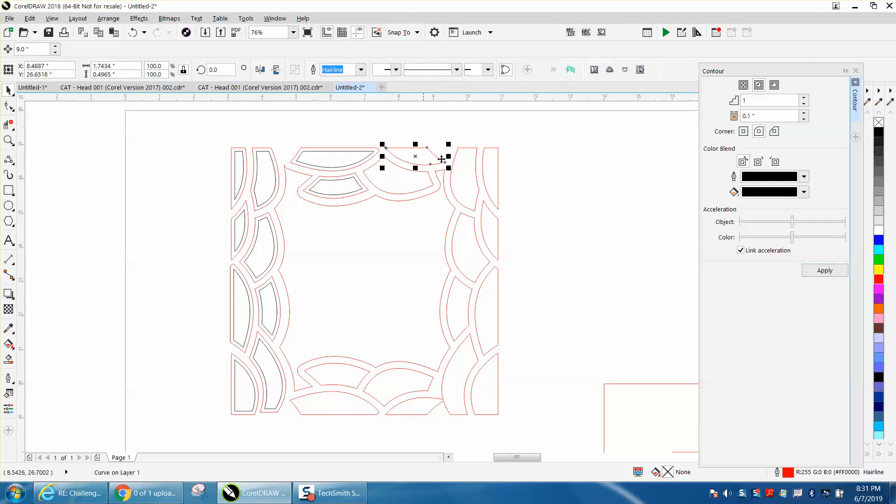
left_click(826, 271)
left_click(384, 179)
left_click(824, 273)
Apply the contour to the upper outer and inner pieces along the tile's right edge.
left_click(460, 183)
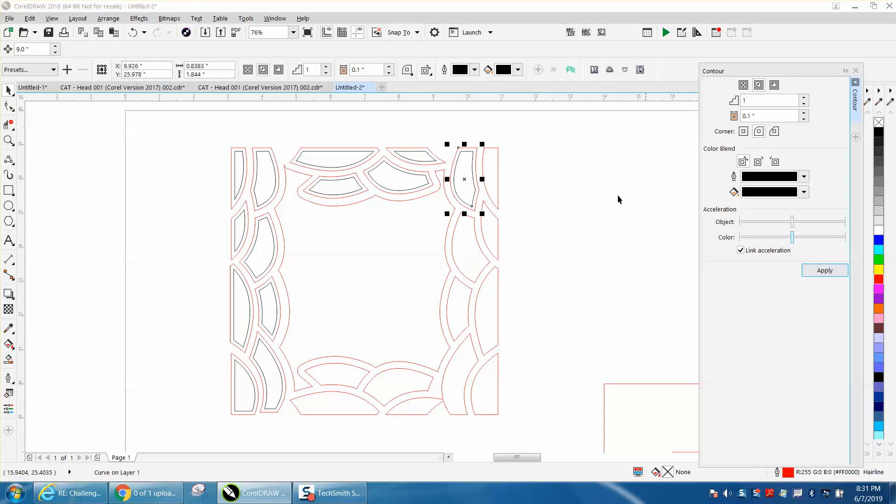
left_click(492, 159)
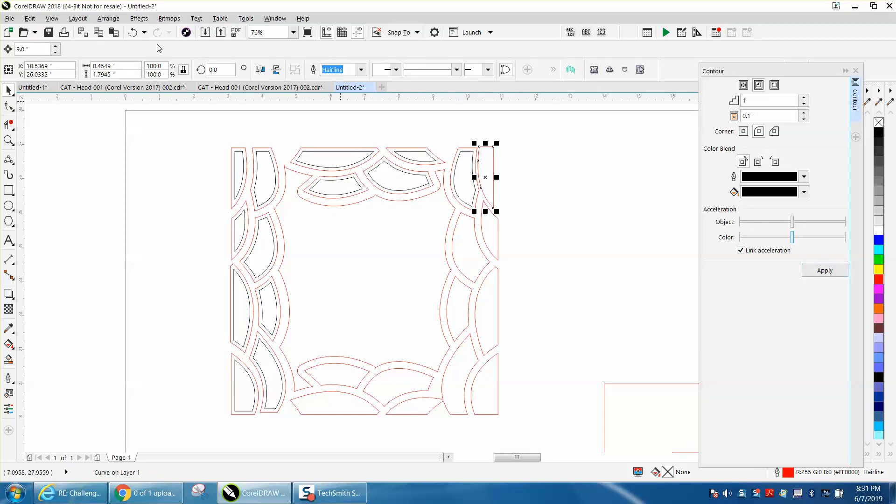
left_click(133, 32)
left_click(803, 272)
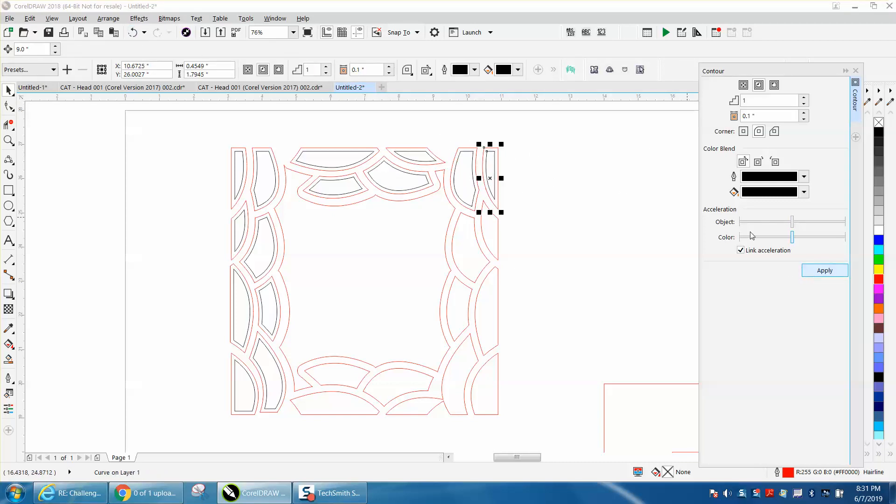
left_click(489, 224)
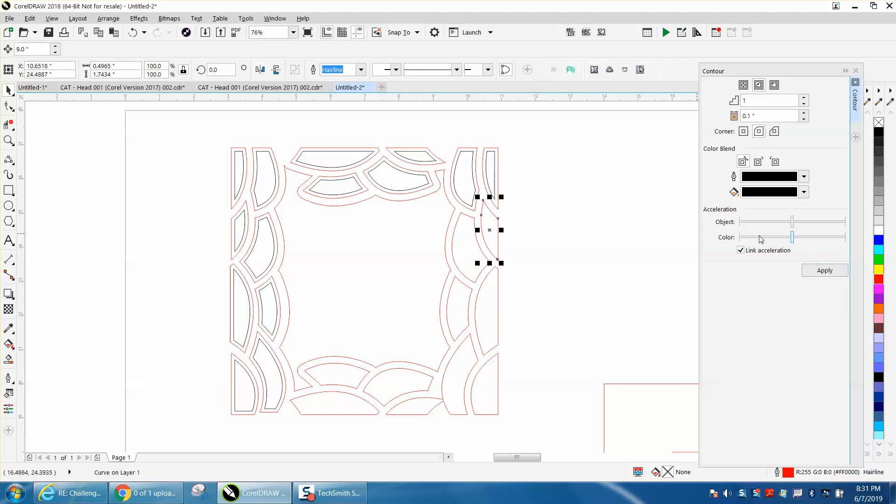
left_click(830, 274)
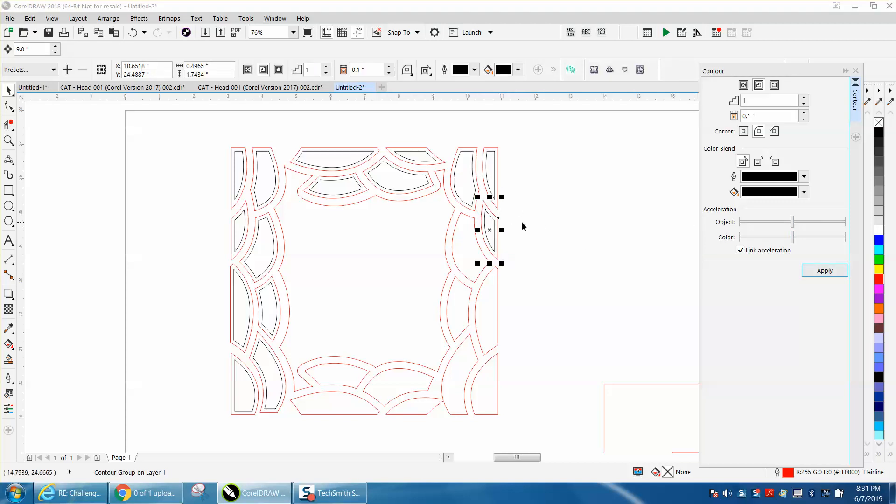
left_click(481, 250)
left_click(841, 271)
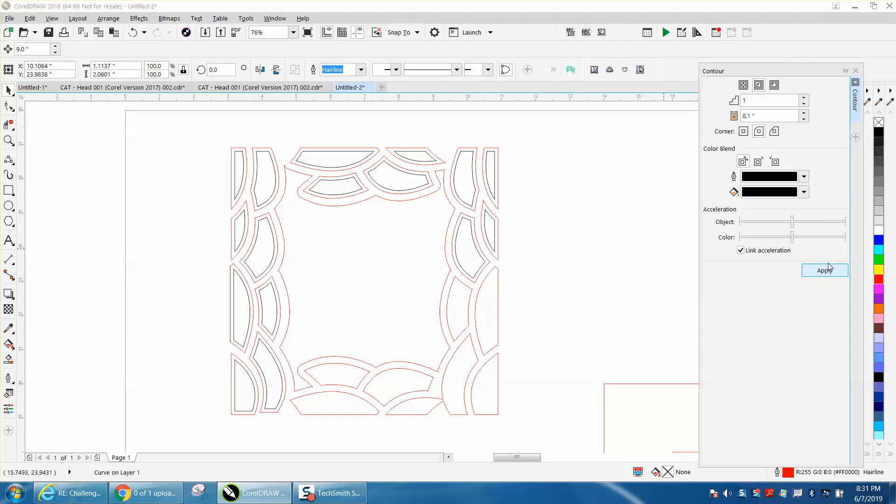
Apply the contour to the lower outer and inner pieces along the tile's right edge.
left_click(455, 311)
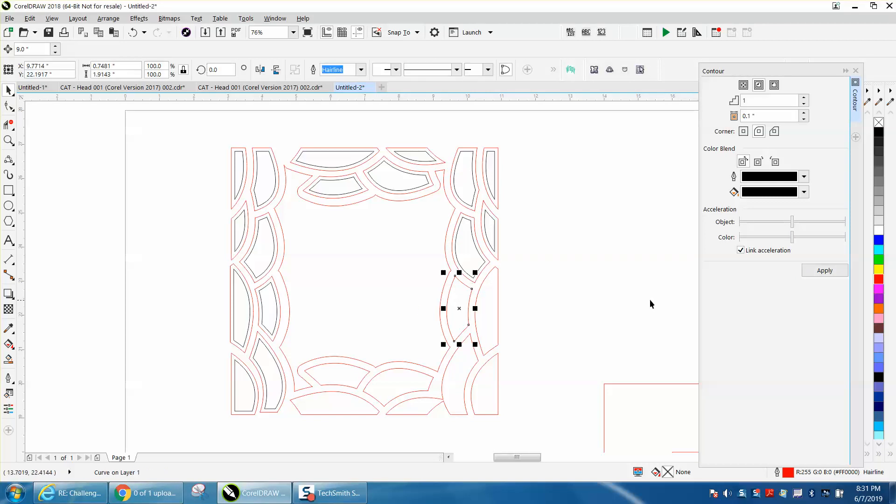
left_click(812, 272)
left_click(493, 313)
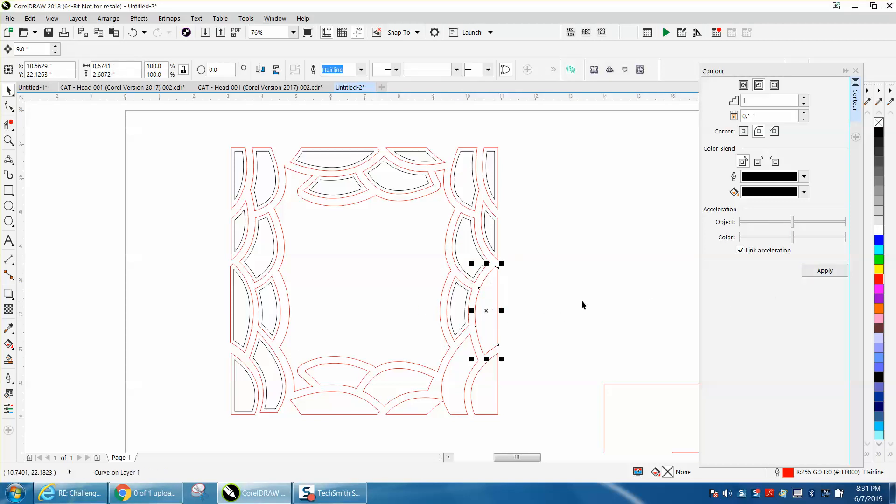
left_click(844, 274)
left_click(497, 393)
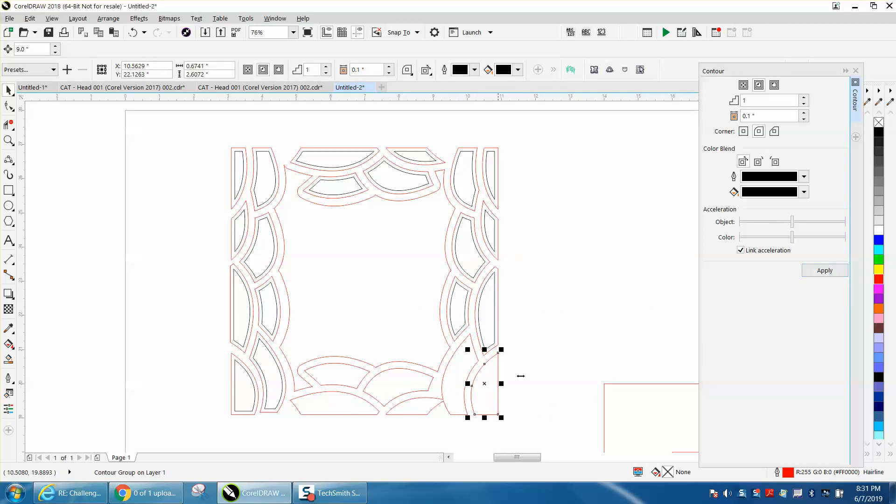
left_click(825, 272)
left_click(466, 366)
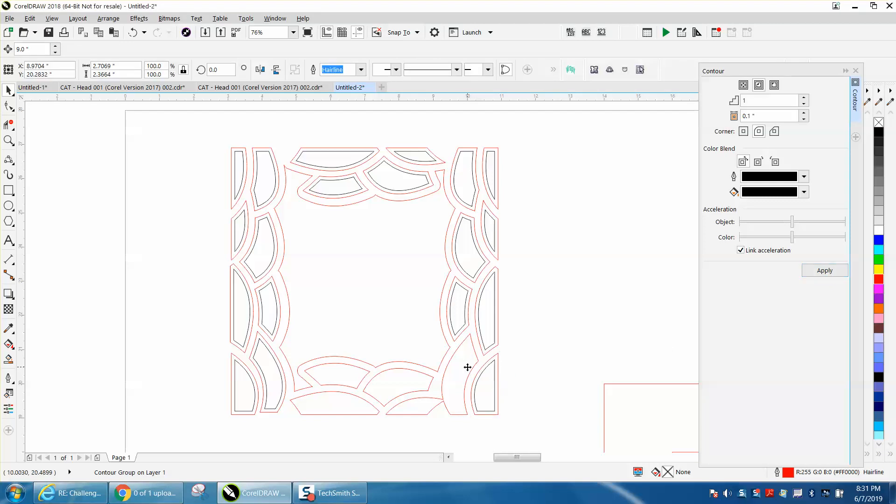
left_click(466, 360)
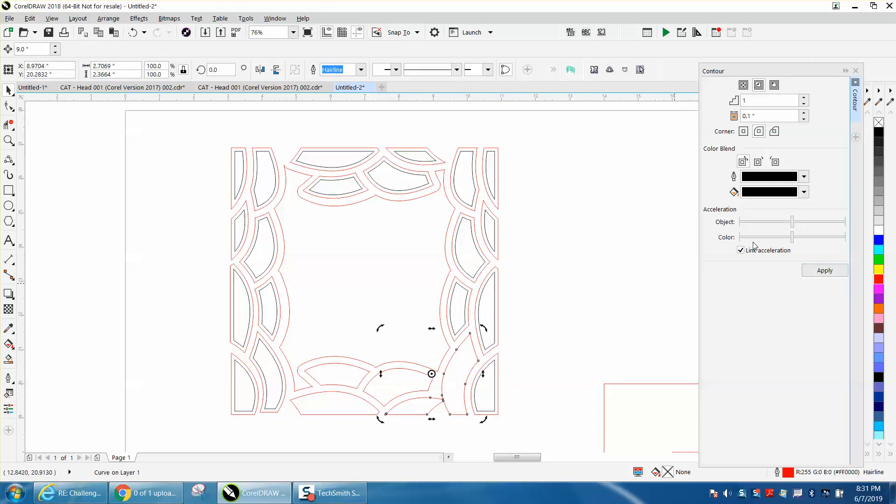
left_click(828, 275)
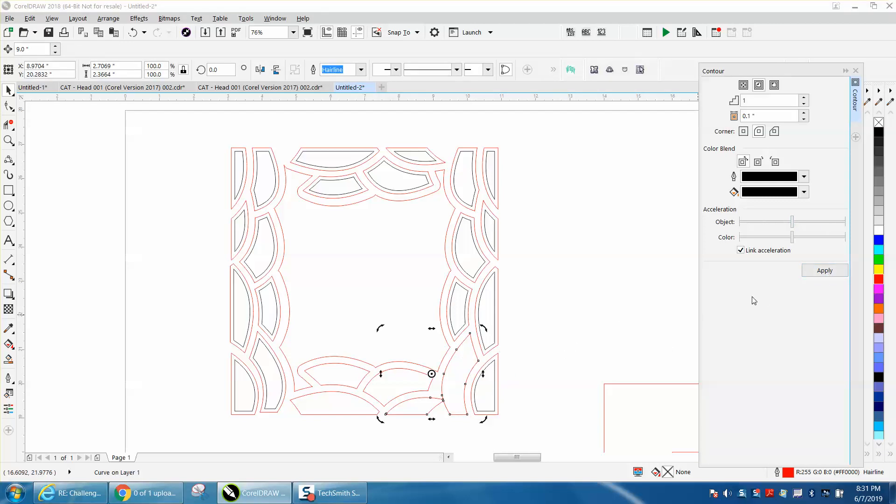
Apply the contour to the three bottom-edge pieces and to the tile's outer frame outline.
left_click(399, 378)
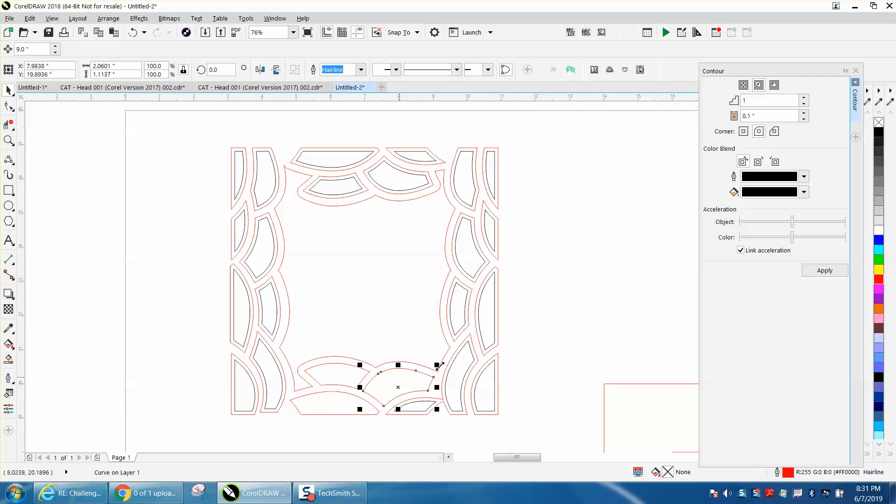
left_click(822, 274)
left_click(346, 370)
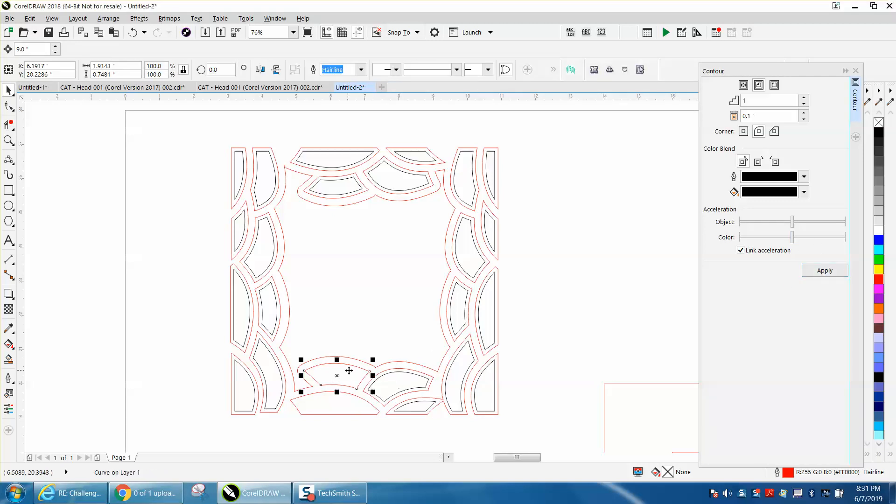
left_click(824, 271)
left_click(332, 405)
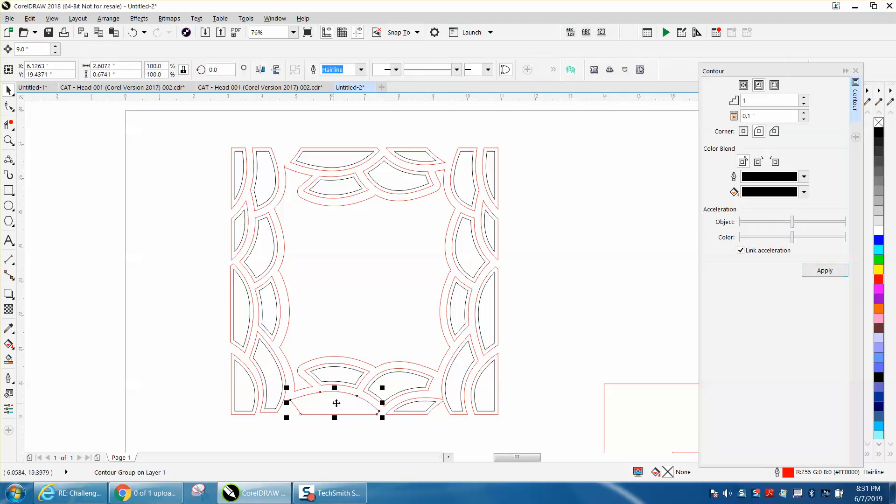
left_click(825, 279)
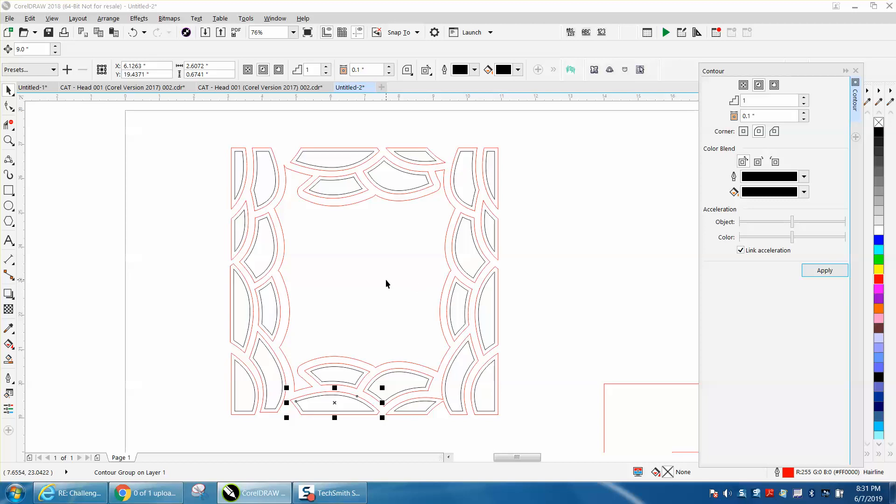
left_click(386, 279)
left_click(824, 271)
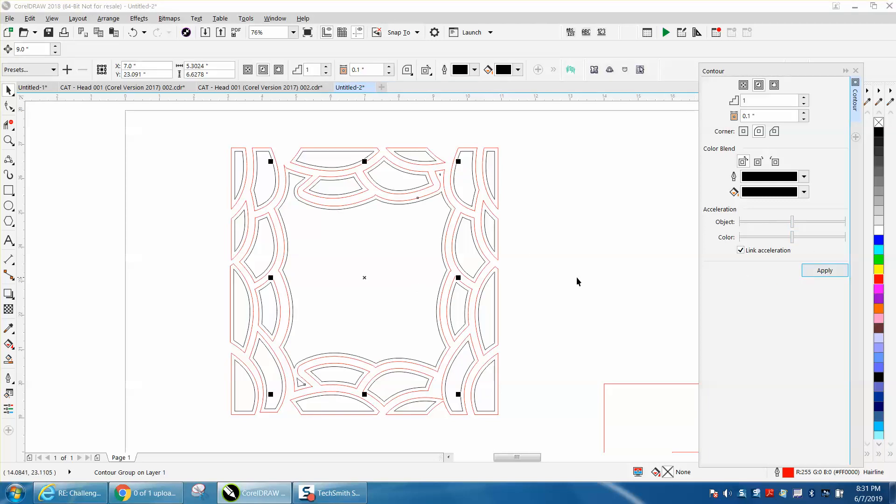
Break apart all 48 contoured objects of the tile.
scroll(566, 282, "down", 2)
left_click_drag(361, 183, 548, 357)
left_click(108, 18)
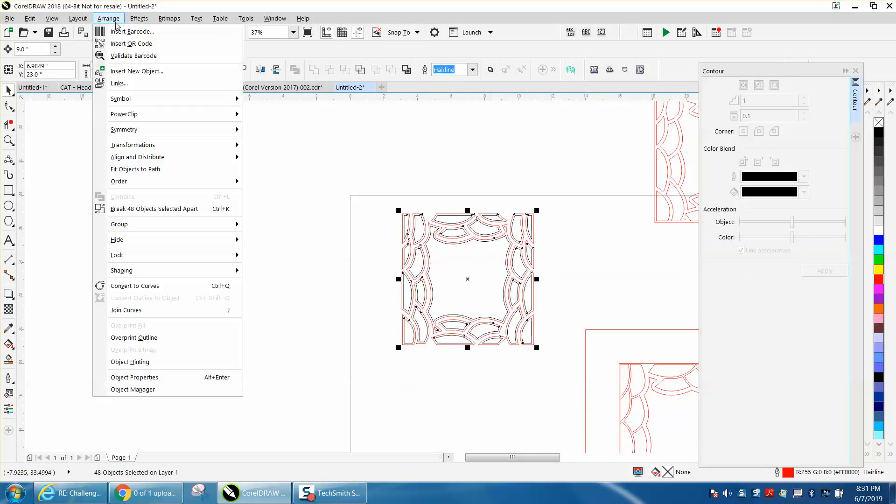
left_click(150, 209)
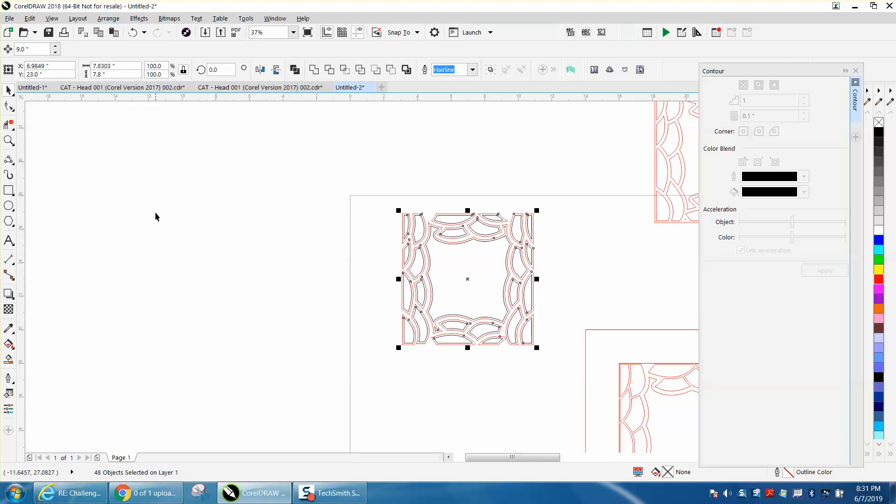
Nudge the first black original pieces 9 inches upward, away from their red contours.
left_click(8, 140)
left_click_drag(379, 192, 605, 372)
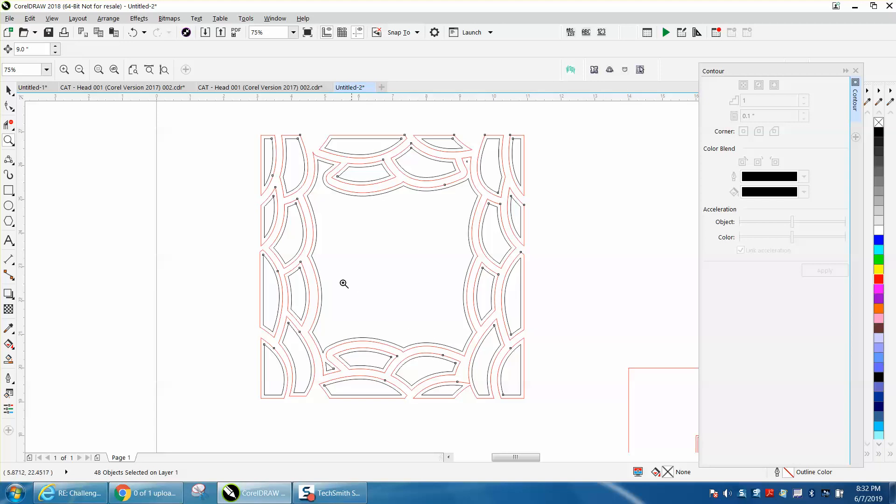
right_click(248, 266)
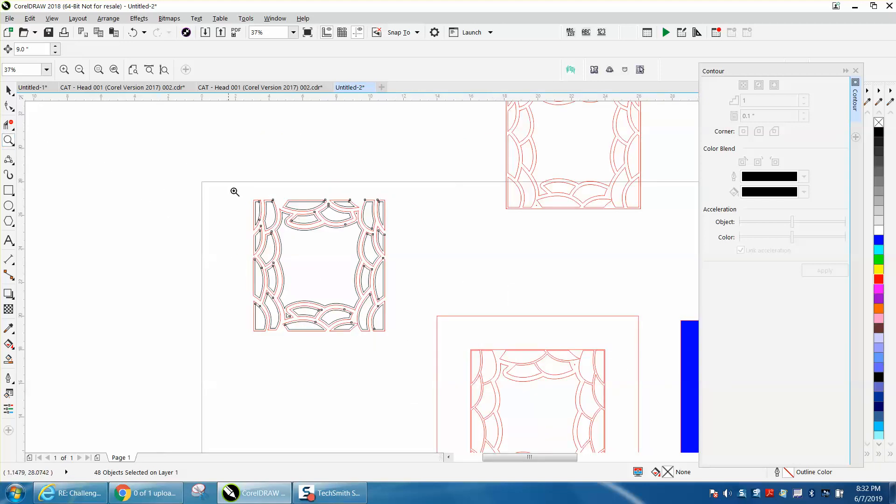
left_click_drag(237, 192, 485, 350)
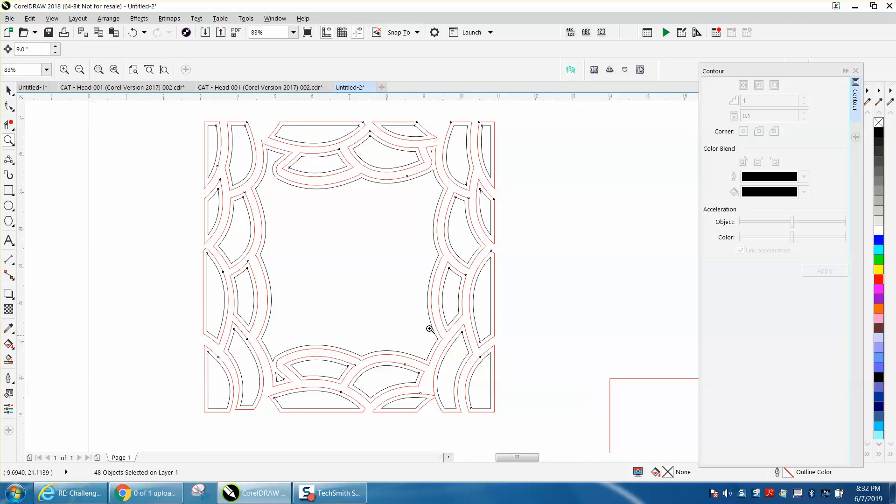
left_click(9, 89)
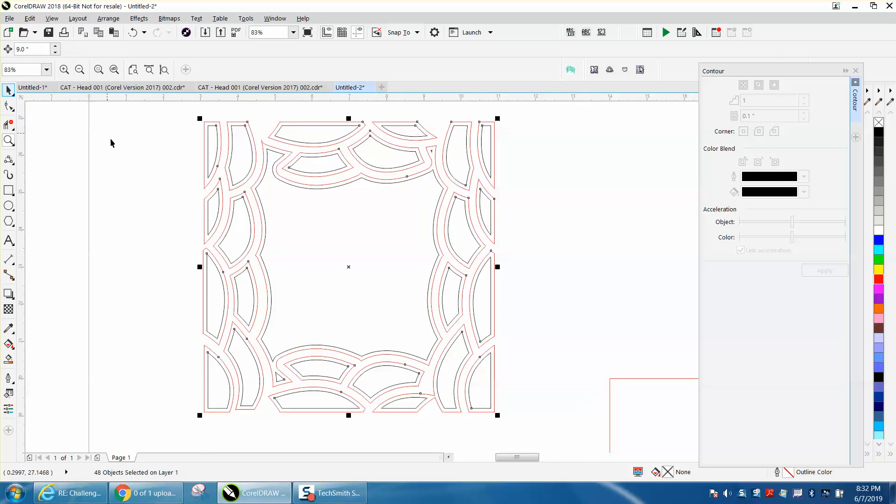
scroll(139, 150, "down", 2)
left_click(120, 151)
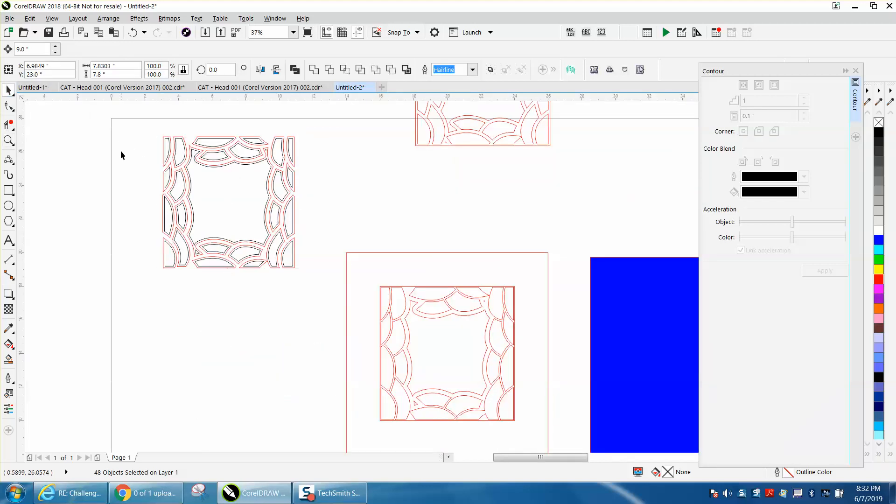
left_click(223, 187)
scroll(224, 188, "down", 2)
key("Up")
left_click(236, 169)
key("Up")
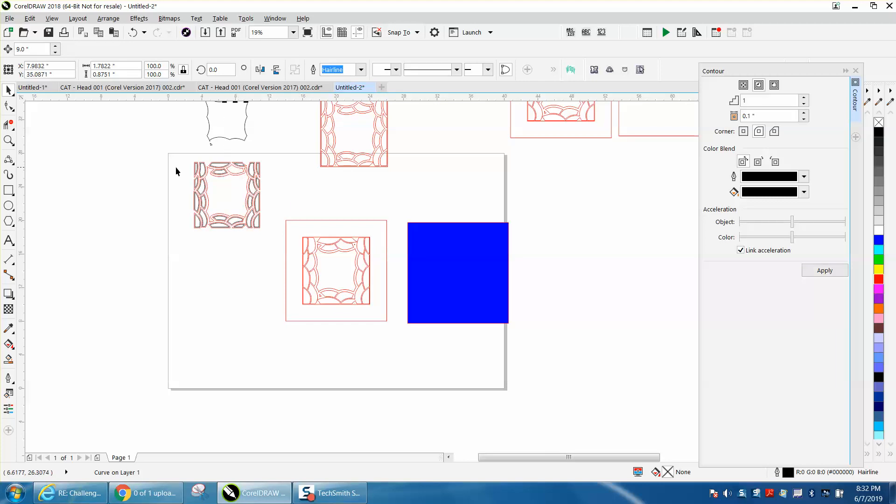
Nudge each remaining black original piece 9 inches upward, returning one stray piece back down.
left_click(8, 140)
left_click_drag(186, 159, 296, 250)
left_click(9, 90)
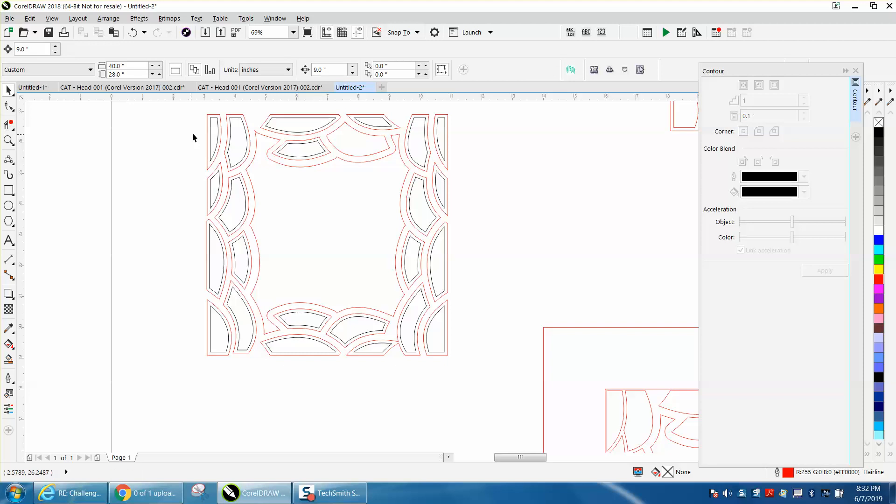
left_click_drag(213, 136, 235, 133)
key("Up")
left_click(280, 129)
key("Up")
left_click(304, 144)
key("Up")
left_click(376, 123)
key("Up")
left_click(421, 133)
key("Up")
left_click(439, 133)
key("Up")
left_click(441, 187)
key("Up")
left_click(423, 213)
left_click(441, 251)
key("Up")
left_click(413, 271)
key("Up")
left_click(416, 307)
key("Up")
left_click(431, 323)
key("Up")
left_click(362, 330)
key("Up")
left_click(300, 321)
key("Up")
left_click(300, 340)
key("Up")
left_click(243, 323)
key("Up")
left_click(228, 333)
key("Up")
left_click(239, 266)
key("Up")
left_click(225, 252)
key("Up")
left_click(216, 192)
key("Up")
scroll(367, 218, "down", 3)
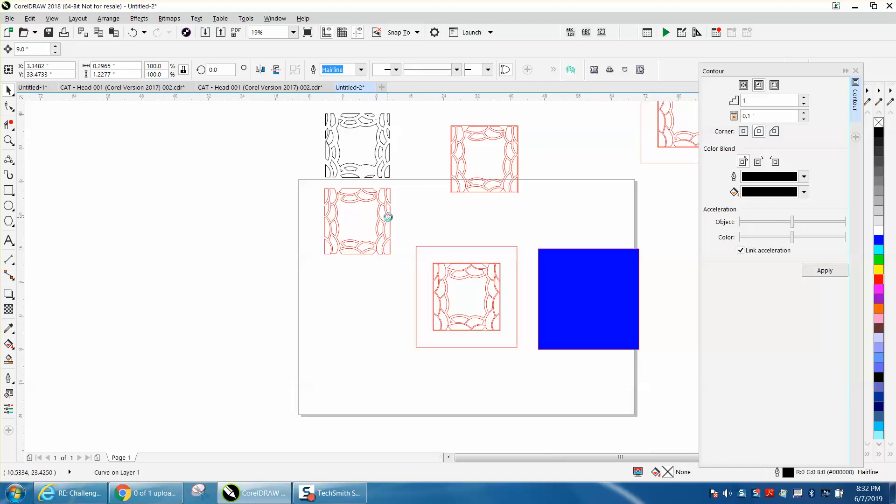
scroll(386, 215, "down", 2)
left_click(376, 158)
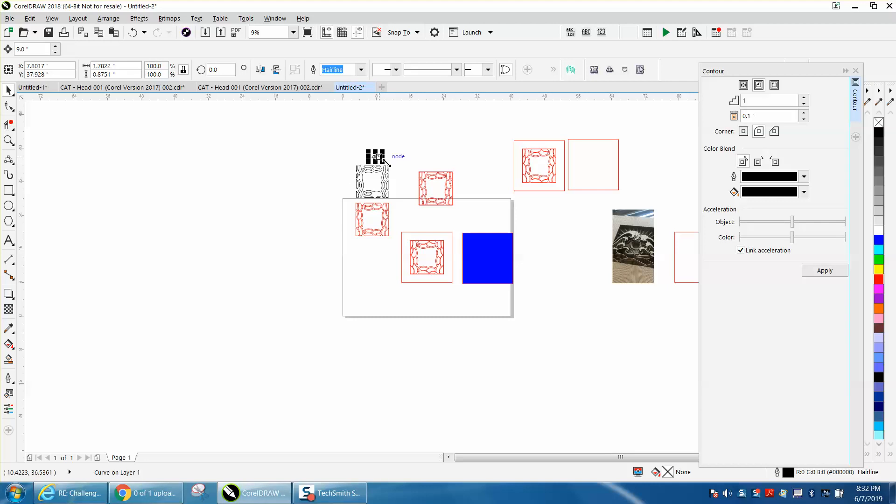
key("Down")
Select the 24 red contour pieces and move them 27 inches to the left.
left_click(16, 141)
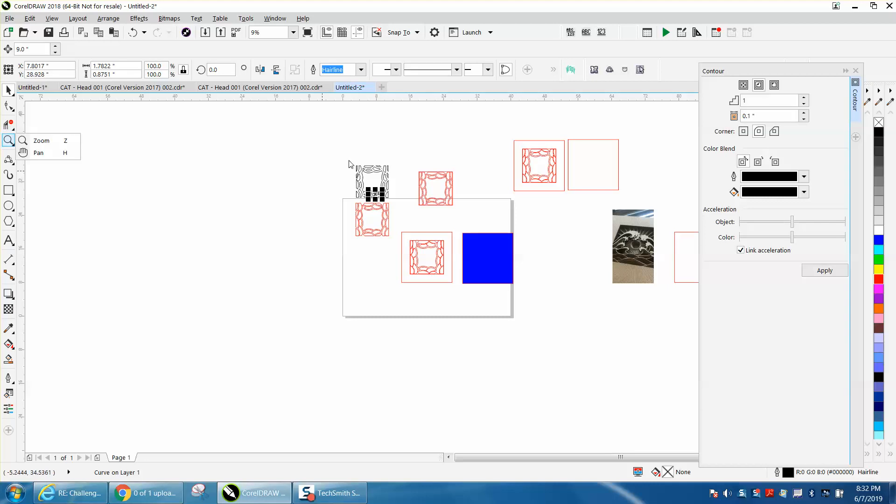
left_click(43, 141)
left_click_drag(338, 147, 423, 219)
left_click(15, 95)
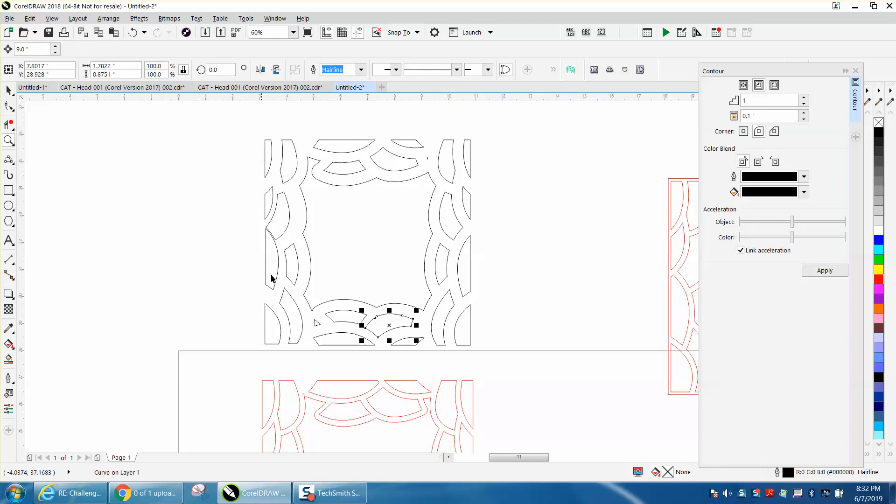
scroll(338, 366, "down", 2)
scroll(437, 358, "down", 2)
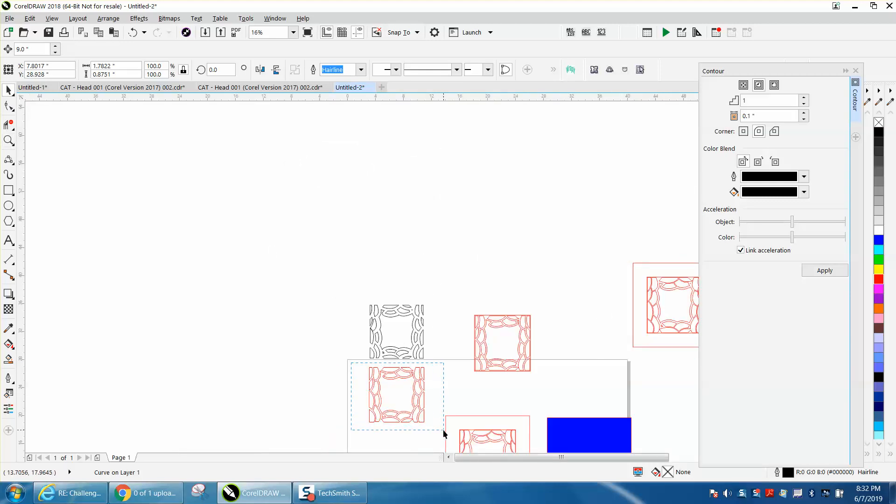
left_click_drag(443, 430, 444, 429)
key("Left")
key("Left")
key("Left")
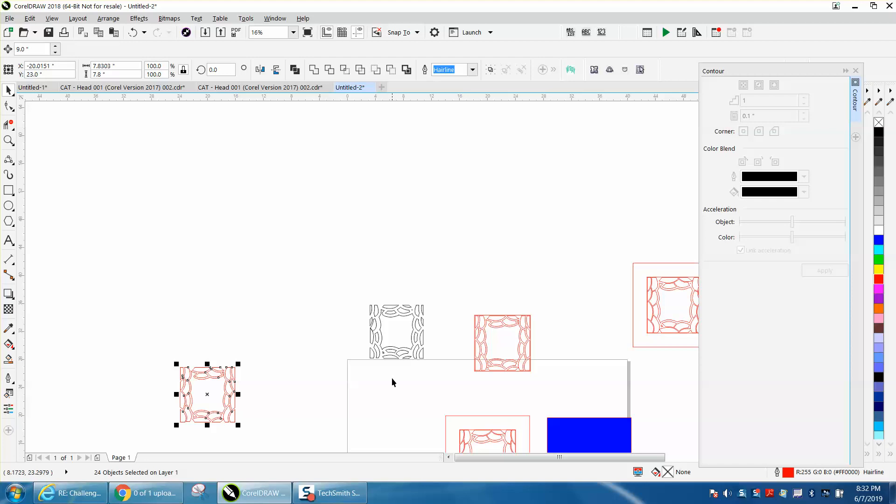
Group the 24 separated black original pieces.
left_click_drag(358, 291, 422, 345)
left_click_drag(449, 371, 452, 374)
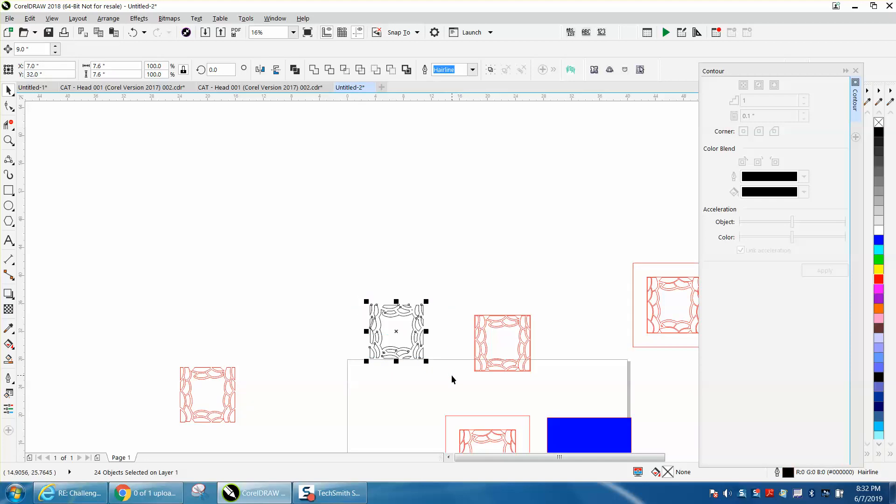
key("ctrl+g")
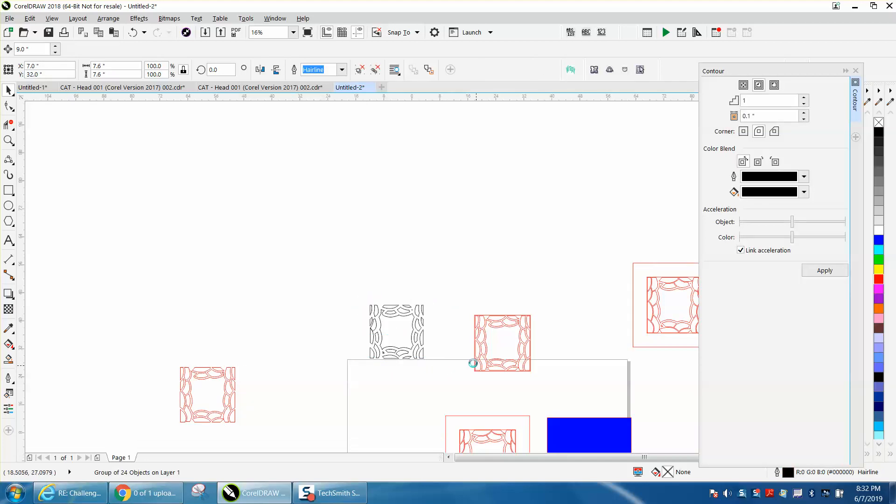
Center the grouped black pieces on the page.
scroll(474, 366, "down", 2)
left_click_drag(453, 386, 514, 445)
left_click_drag(471, 401, 393, 299)
left_click(437, 342)
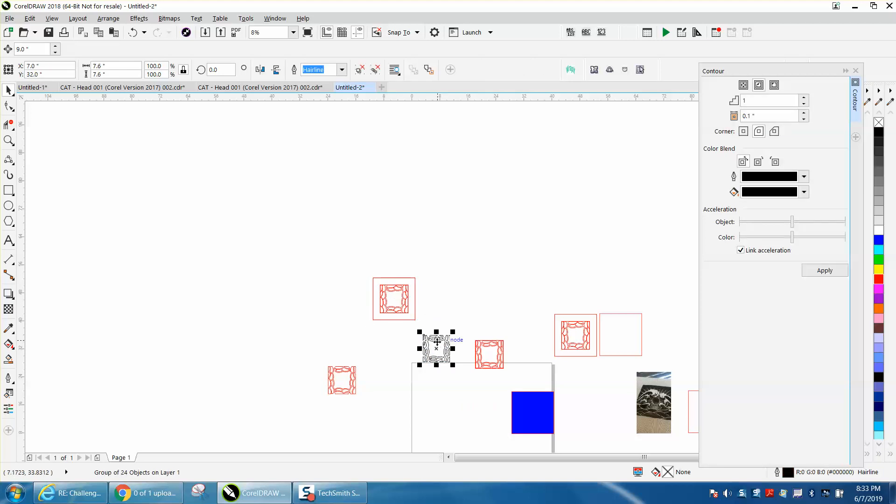
key("p")
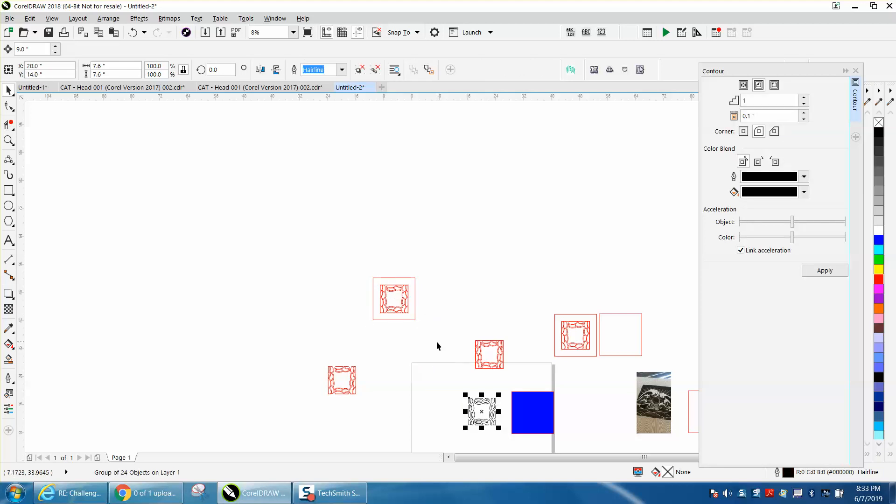
Draw a square rectangle about 6 inches wide beside the black tile.
left_click(9, 141)
left_click_drag(434, 382, 533, 443)
left_click(12, 89)
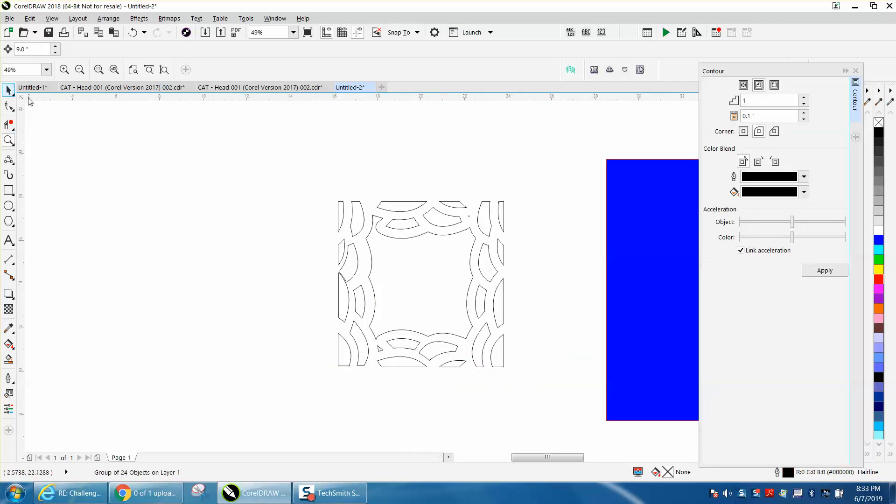
left_click(9, 190)
mouse_move(246, 175)
left_mouse_down()
mouse_move(146, 302)
mouse_move(114, 307)
left_mouse_up()
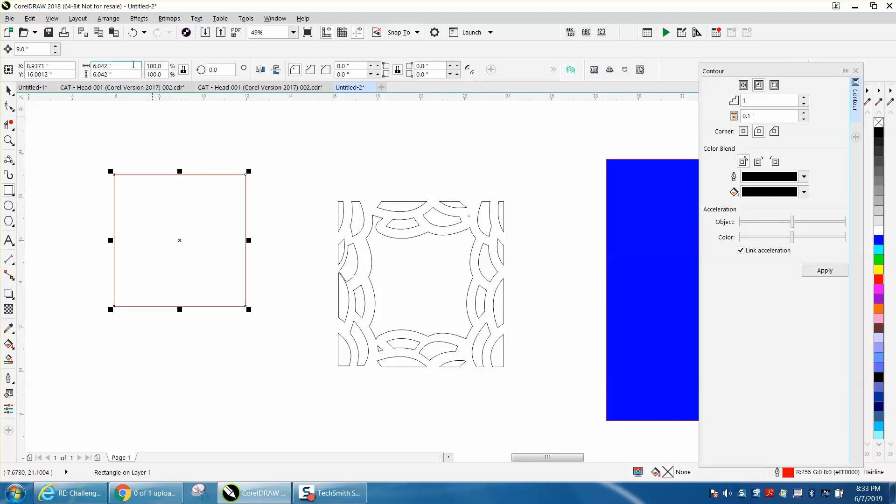
Set the rectangle to 12 by 12 inches and center it on the page.
double_click(121, 65)
type("12")
key("Return")
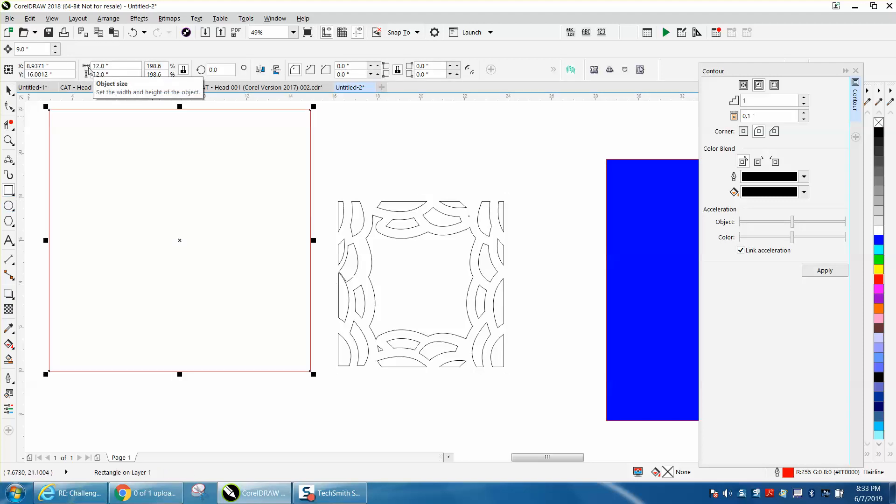
key("p")
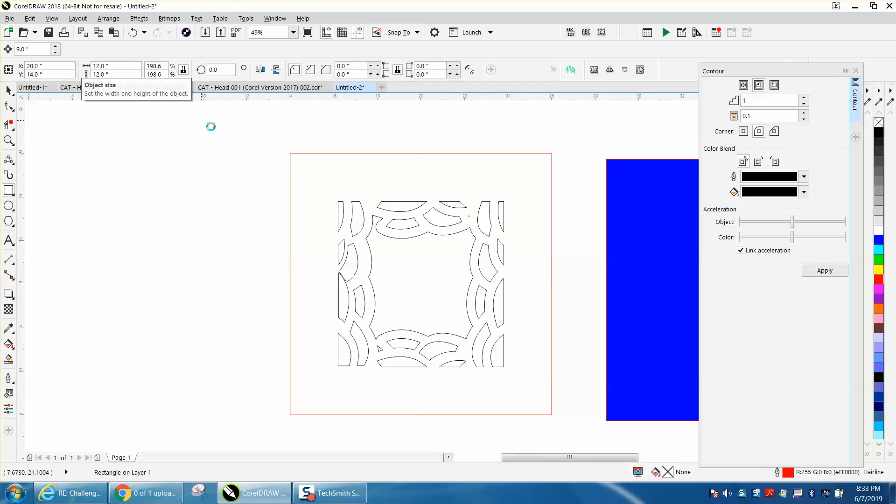
Move the red framed tile copies onto and just above the page.
scroll(210, 124, "down", 2)
scroll(493, 230, "down", 1)
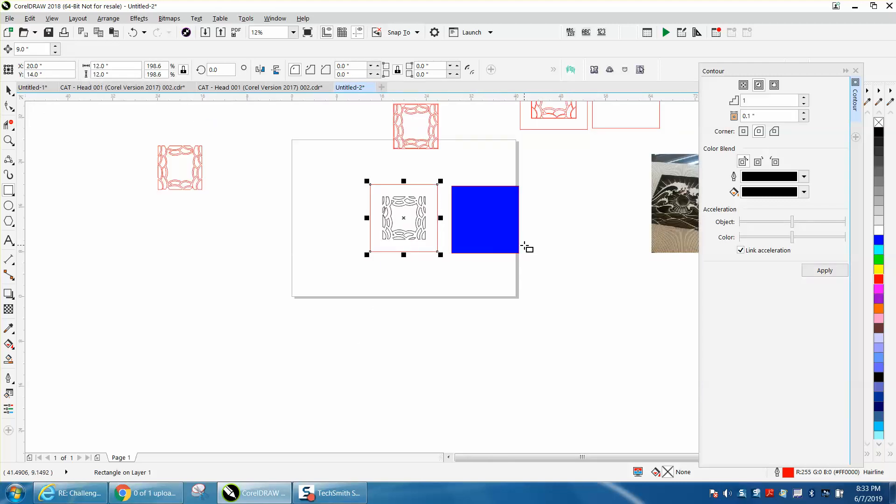
scroll(525, 246, "down", 1)
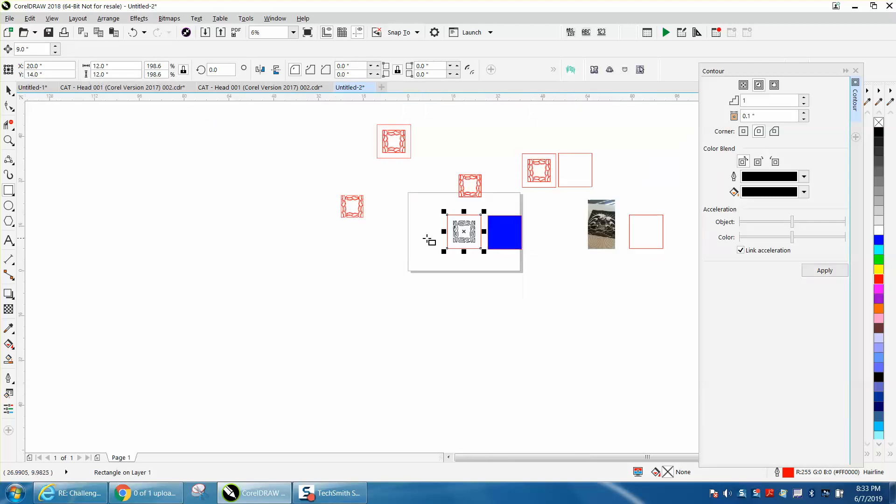
left_click(9, 140)
left_click_drag(614, 302, 620, 309)
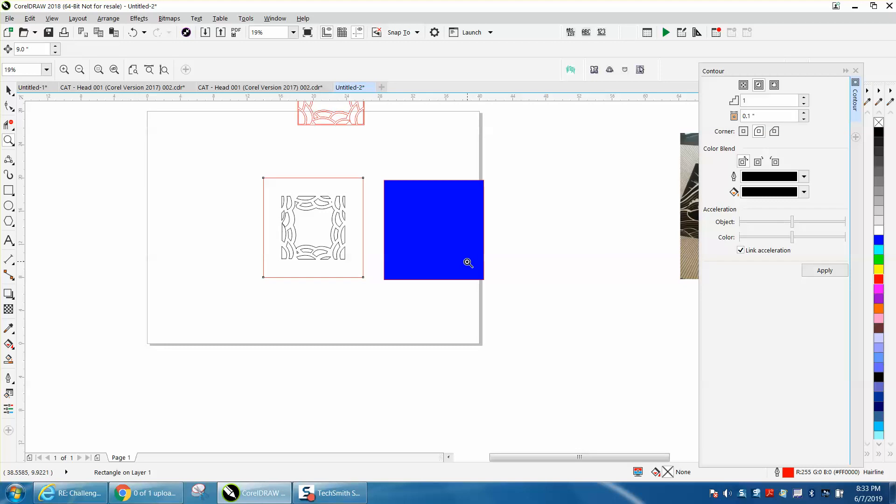
scroll(462, 256, "down", 1)
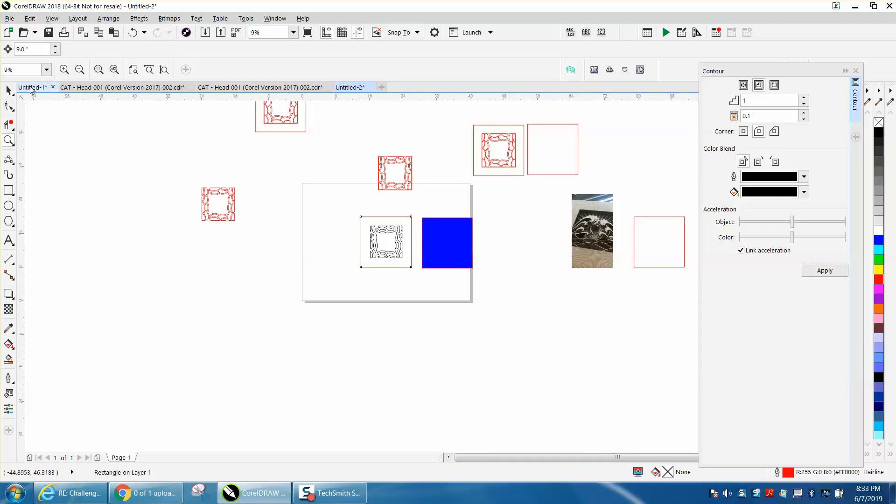
left_click(11, 89)
left_click_drag(464, 123, 536, 189)
left_click_drag(474, 159, 321, 230)
left_click_drag(529, 175, 371, 200)
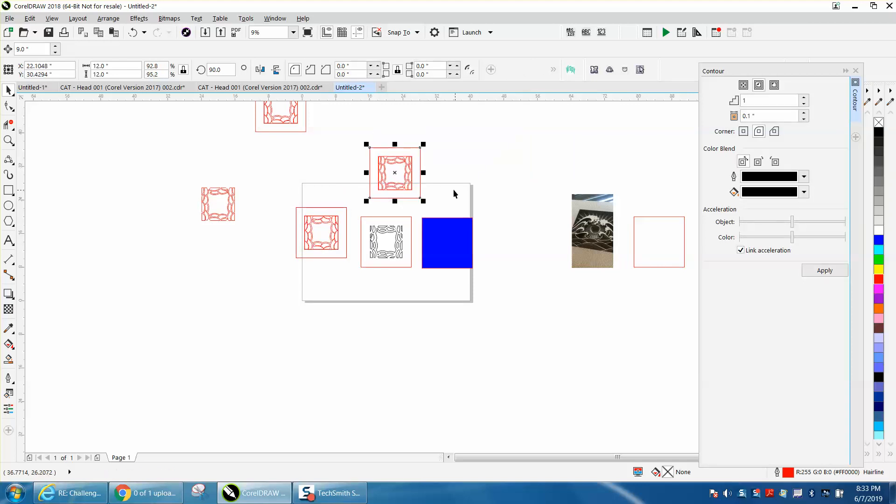
Zoom in to inspect the red framed tile copies.
left_click(9, 140)
left_click_drag(355, 145, 459, 216)
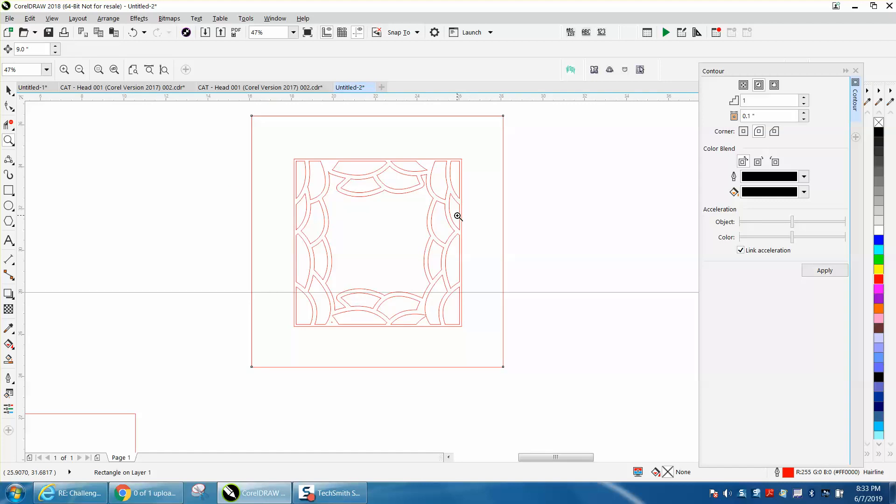
right_click(330, 179)
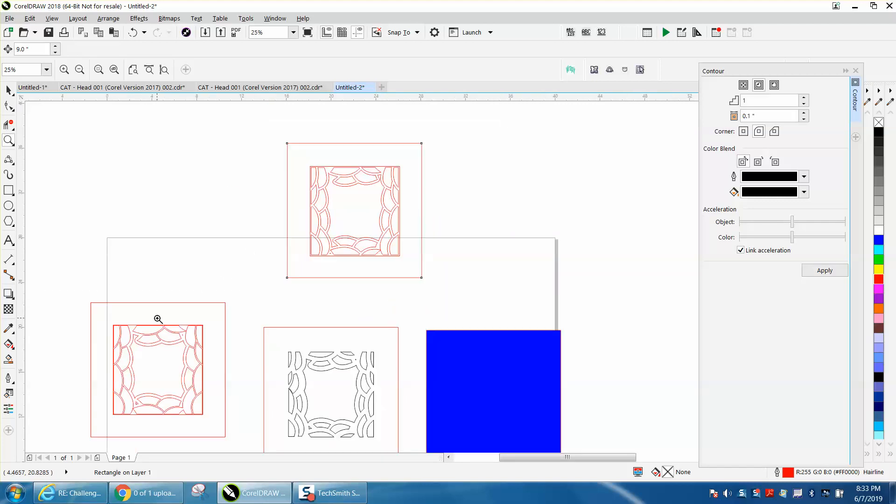
left_click_drag(120, 329, 150, 335)
scroll(160, 334, "down", 3)
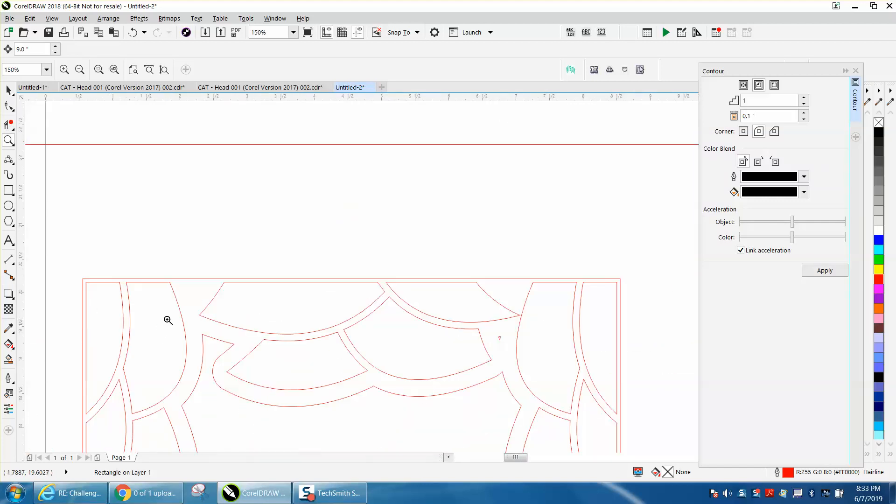
scroll(173, 313, "down", 3)
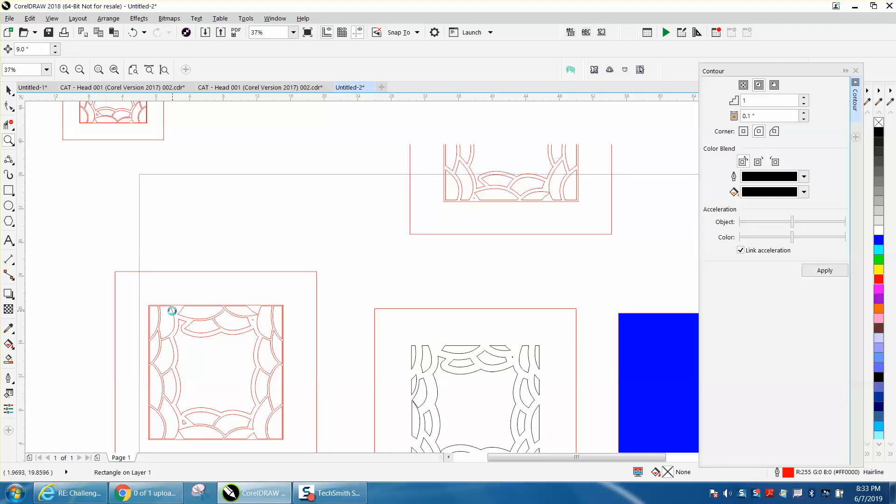
scroll(172, 314, "down", 3)
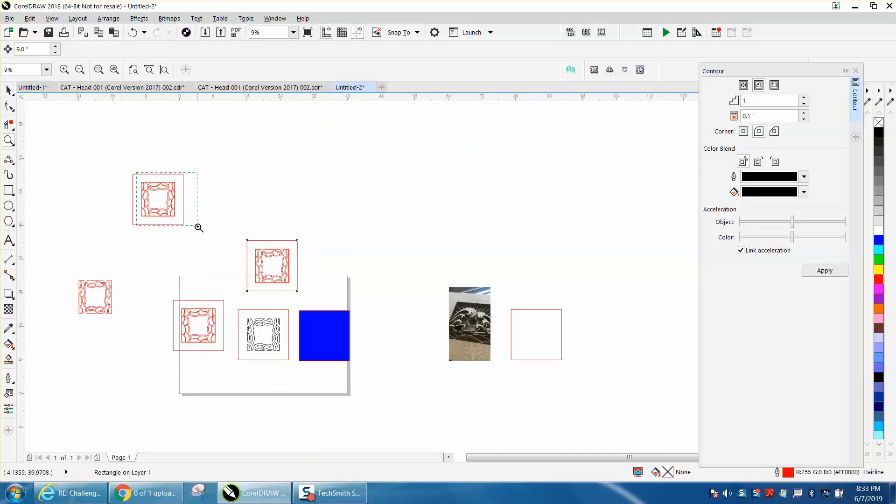
left_click_drag(199, 227, 201, 232)
scroll(201, 232, "down", 4)
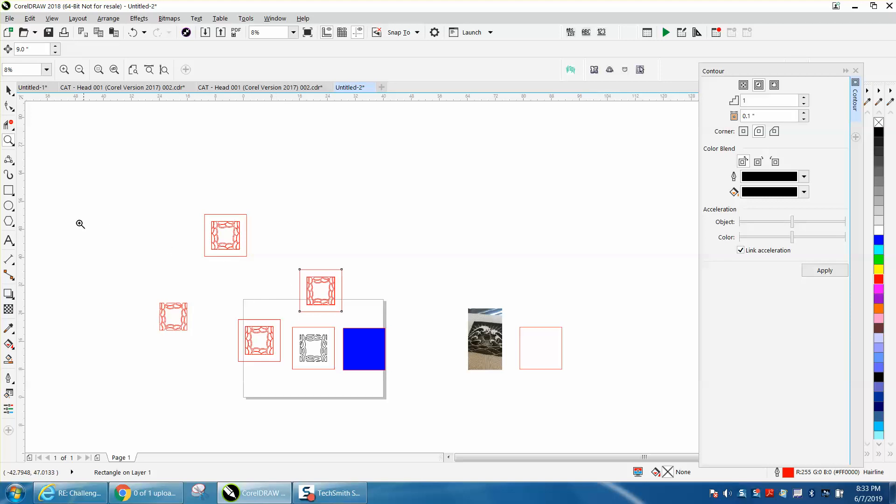
left_click_drag(274, 260, 383, 330)
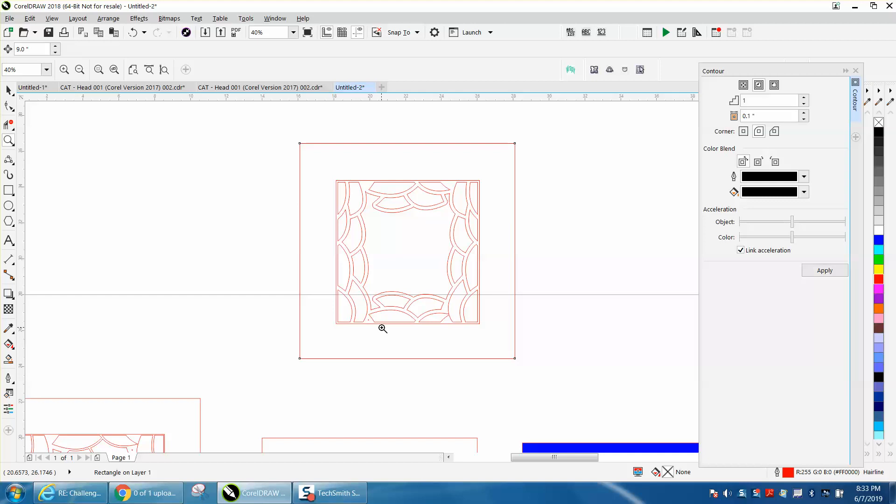
Move one red framed tile copy up beside the other copy.
scroll(374, 296, "down", 2)
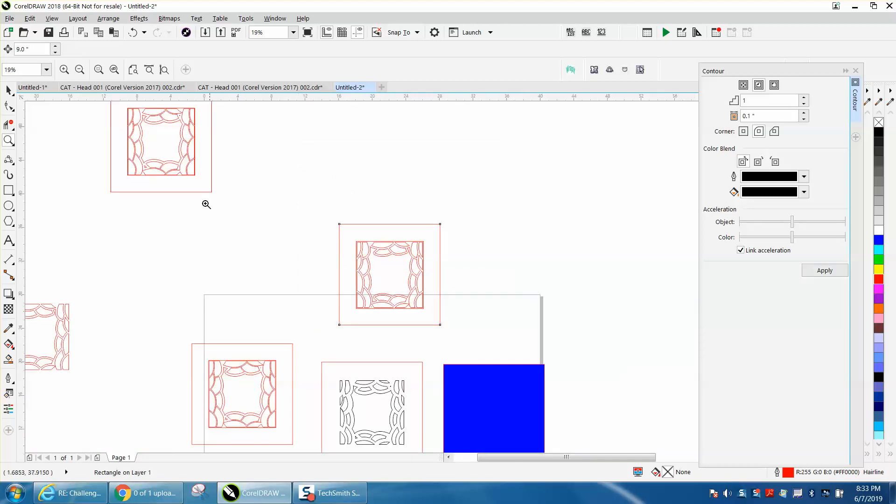
left_click(8, 89)
scroll(257, 384, "down", 2)
left_click(257, 384)
left_click_drag(250, 344, 285, 221)
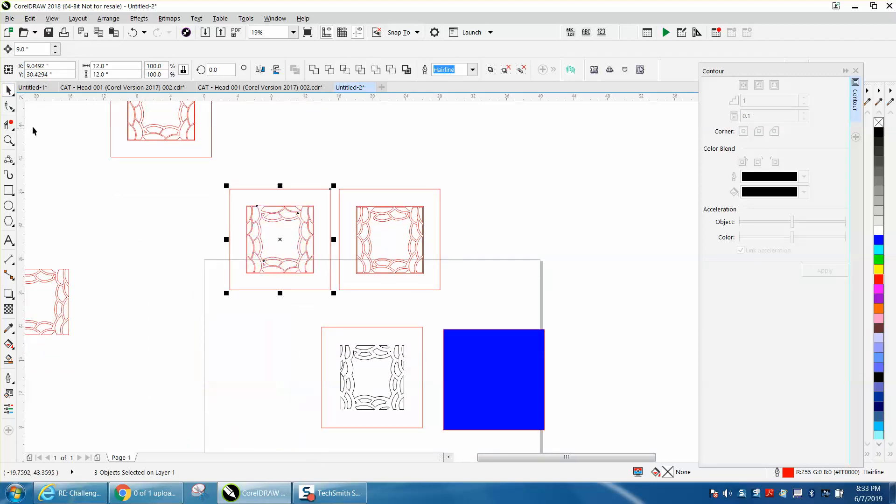
Fill the black tile's framed area with yellow using the Smart Fill tool.
left_click(8, 140)
left_click_drag(456, 307, 450, 307)
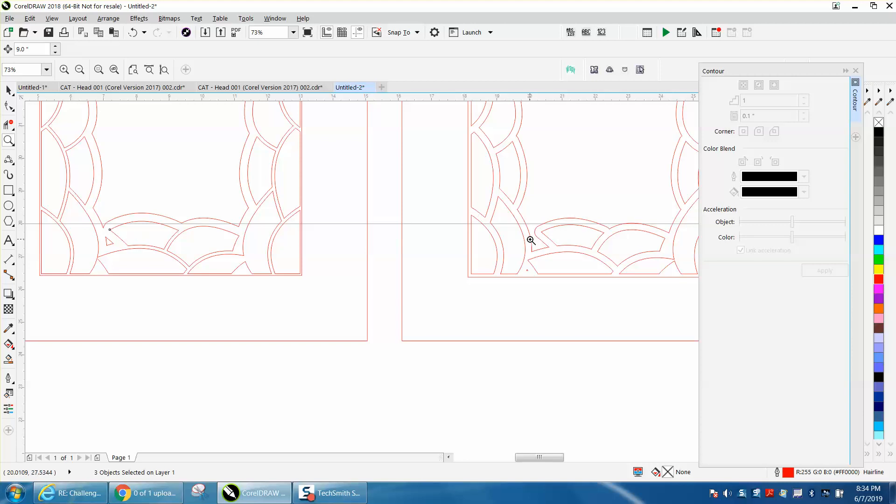
scroll(531, 240, "down", 3)
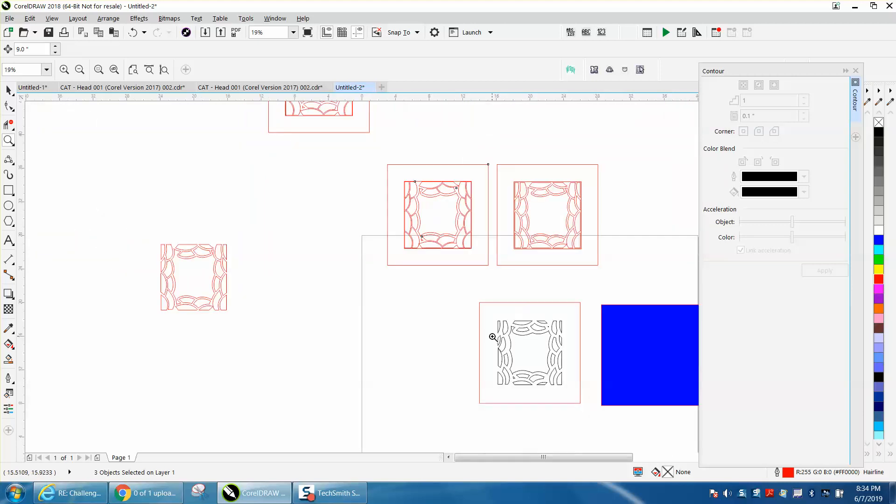
left_click(8, 360)
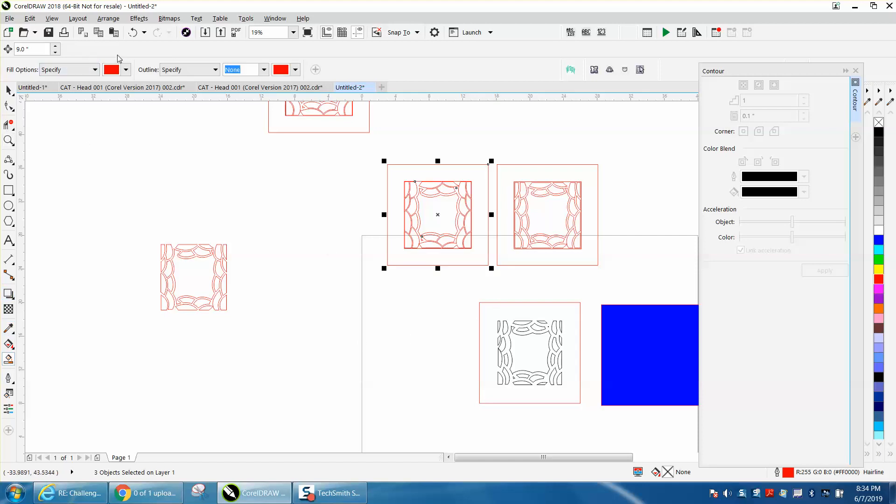
left_click(126, 70)
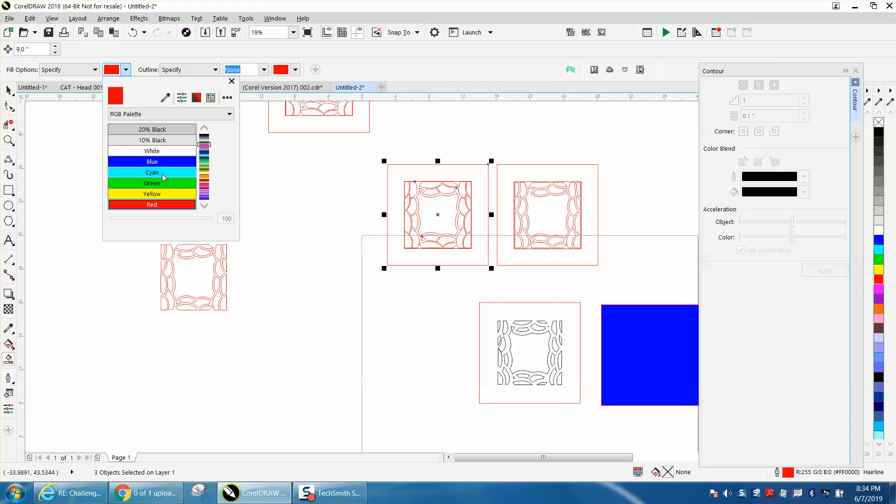
left_click(161, 195)
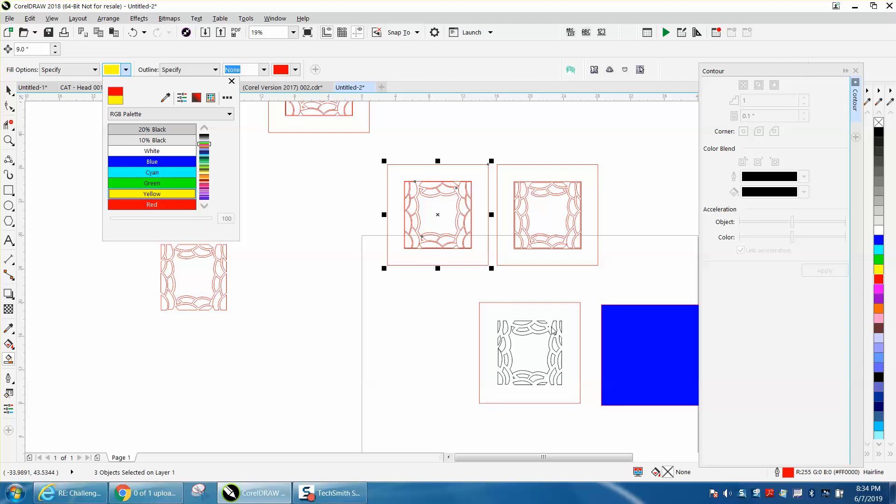
left_click(537, 316)
left_click(537, 315)
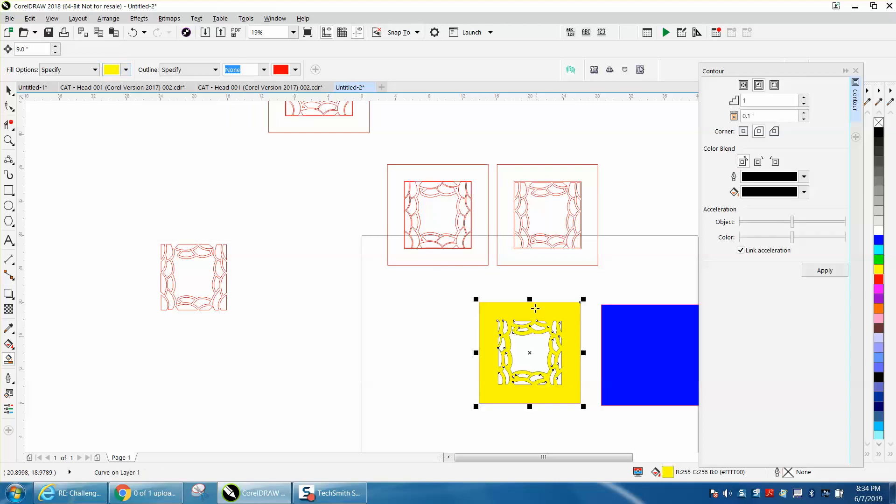
Try to smart-fill the first red tile copy with green, then undo it.
left_click(125, 72)
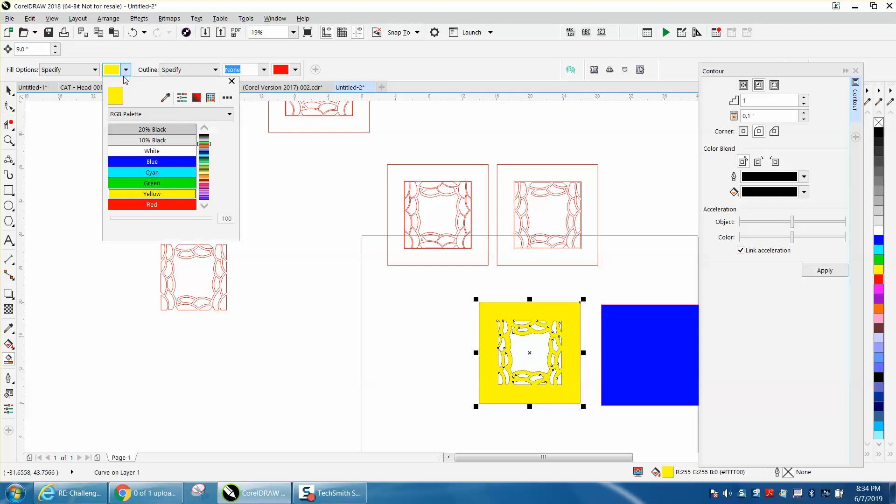
left_click(152, 183)
left_click(407, 174)
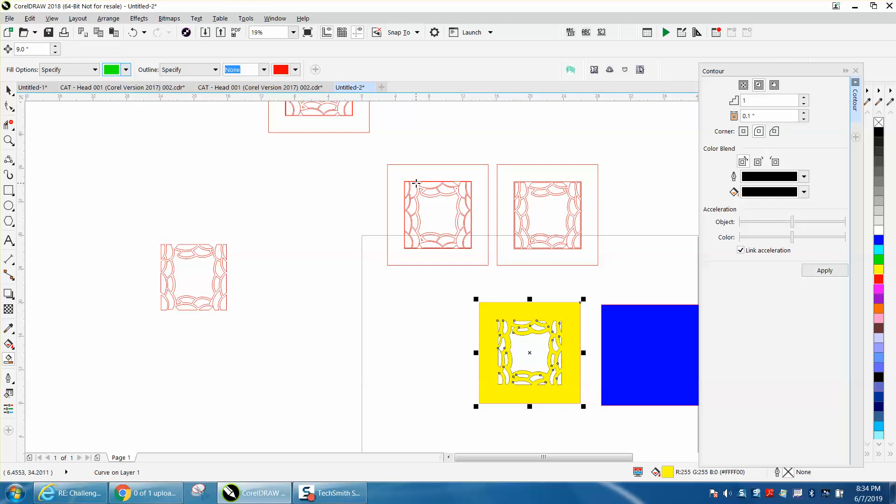
left_click(416, 183)
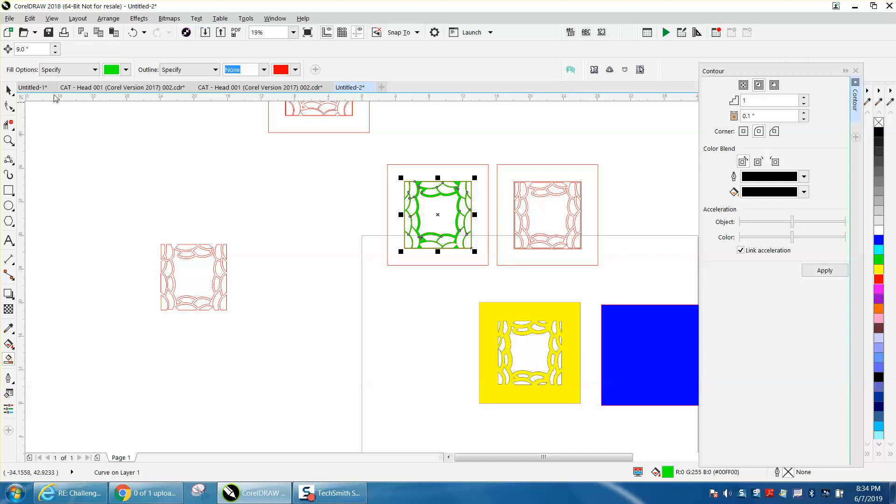
left_click(132, 32)
Try deleting a selected shape from the first red tile copy, then undo the deletion.
left_click(8, 90)
left_click(274, 176)
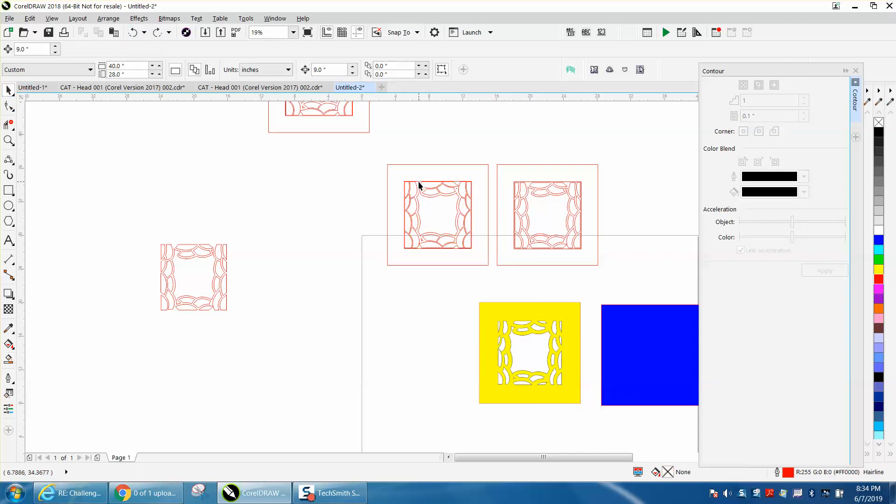
left_click(420, 186)
key("Delete")
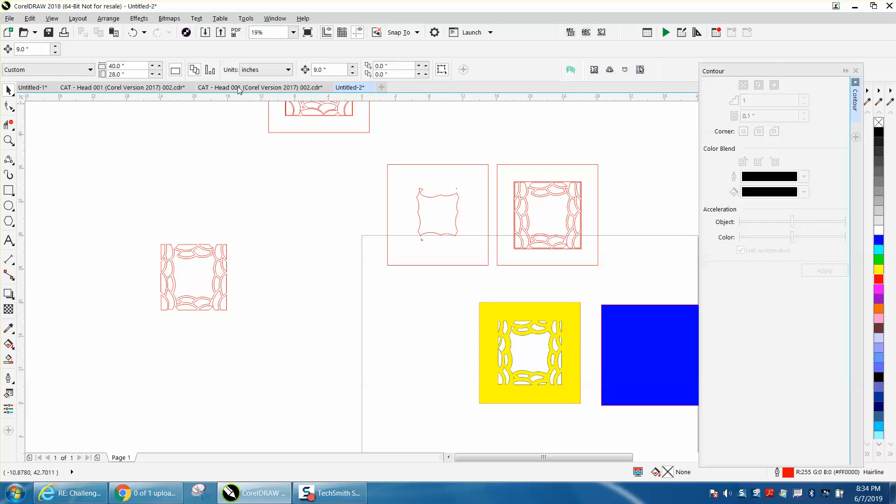
left_click(132, 32)
Ungroup the first red framed tile copy.
left_click(108, 18)
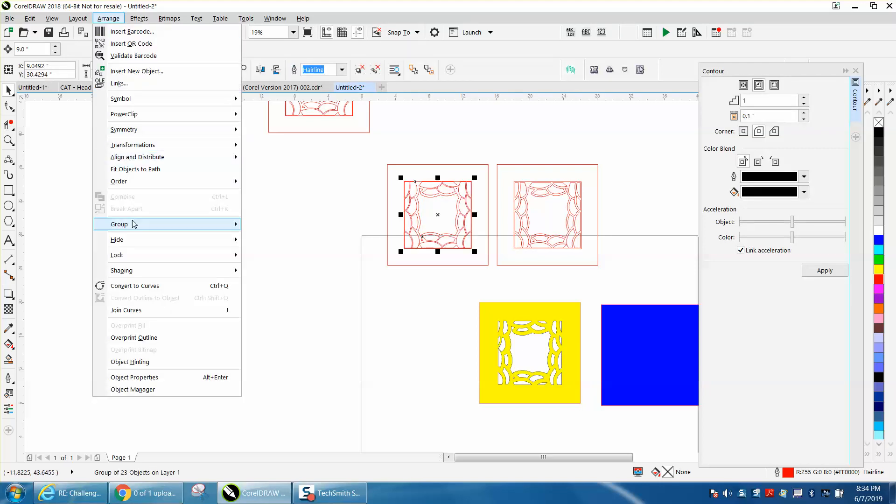
mouse_move(134, 225)
left_click(263, 238)
left_click(259, 225)
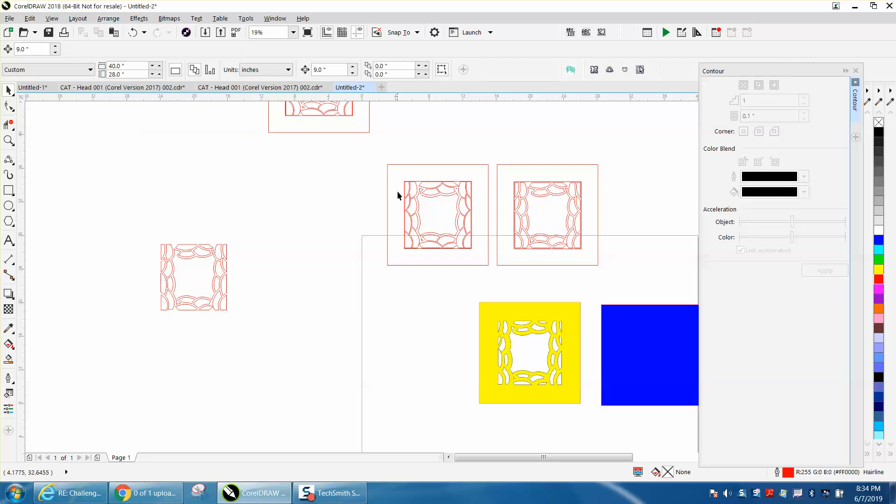
left_click(419, 181)
left_click(450, 194)
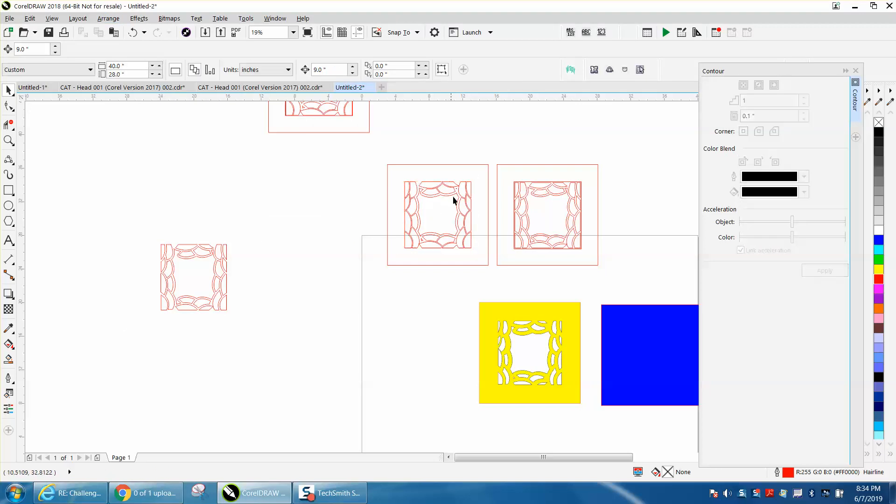
Break the second red framed tile copy's curve apart.
left_click(528, 183)
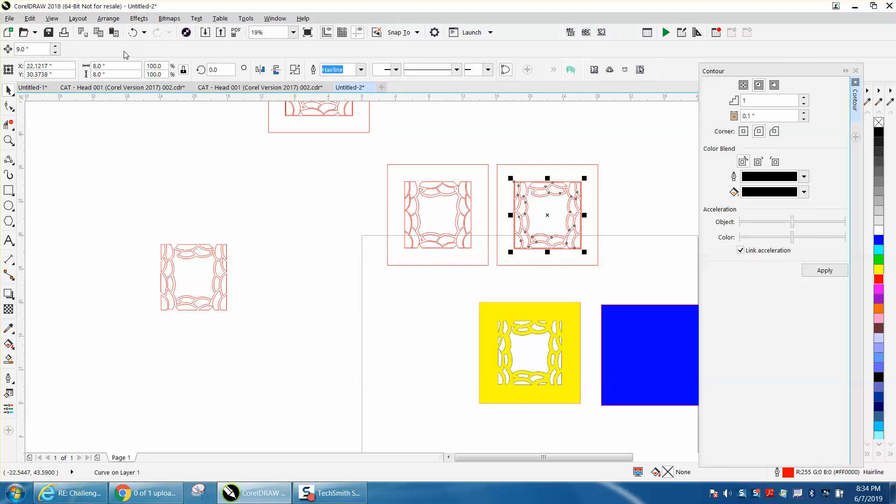
left_click(108, 19)
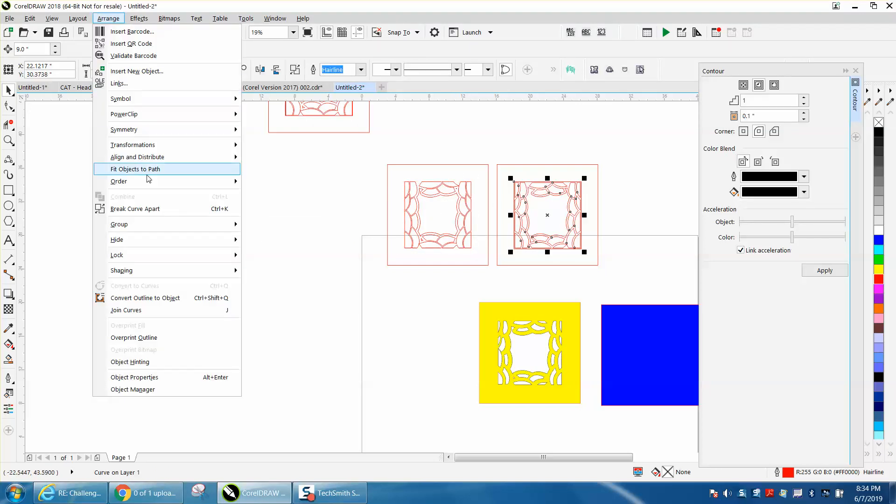
left_click(150, 209)
left_click(379, 192)
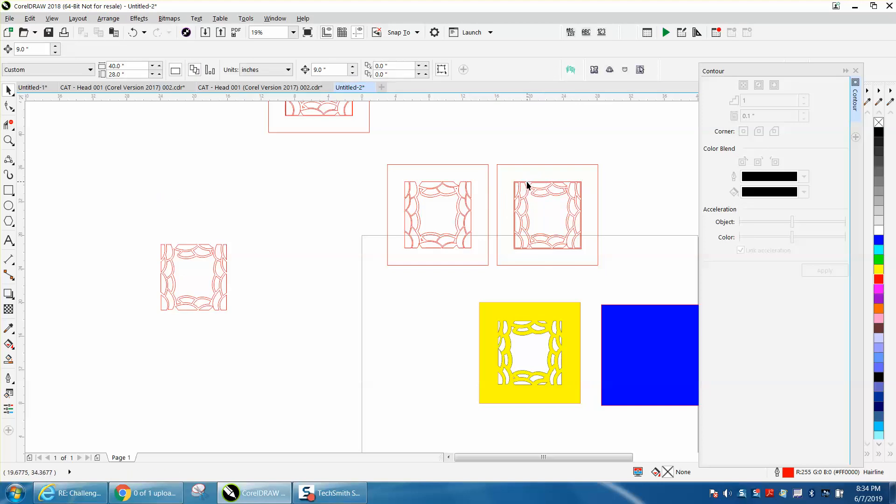
left_click(527, 184)
left_click(541, 184)
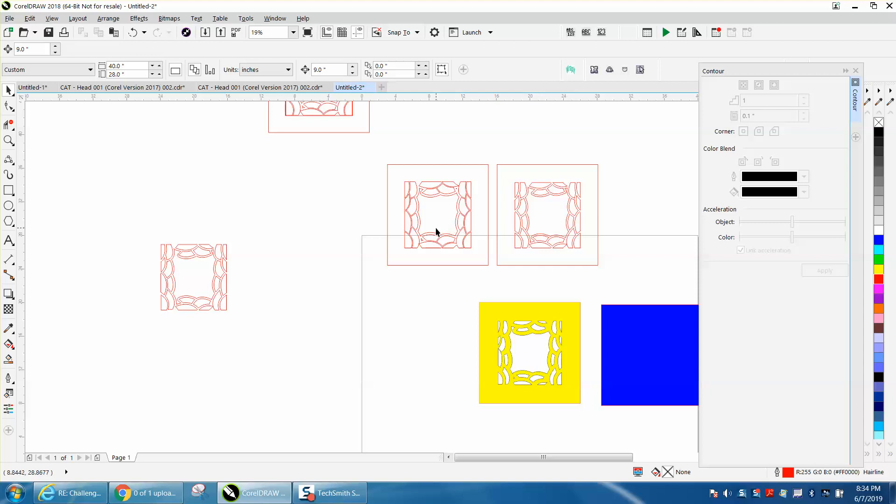
Smart-fill the second red copy's framed area with green and the first copy's framed area with red.
left_click(9, 359)
left_click(509, 177)
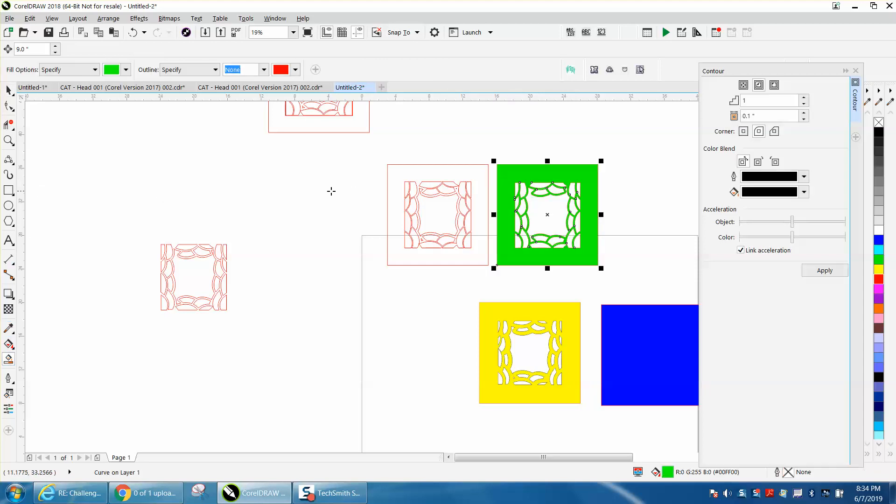
left_click(126, 69)
scroll(151, 177, "up", 3)
left_click(159, 206)
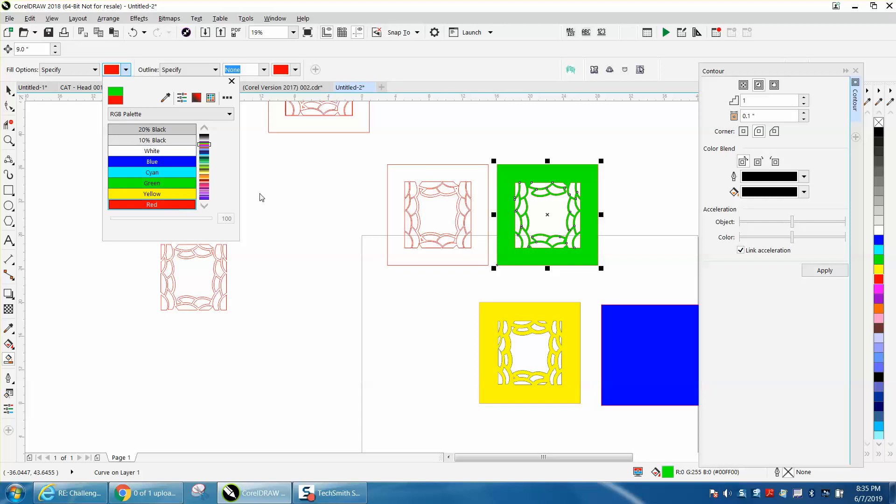
left_click(394, 181)
left_click(390, 176)
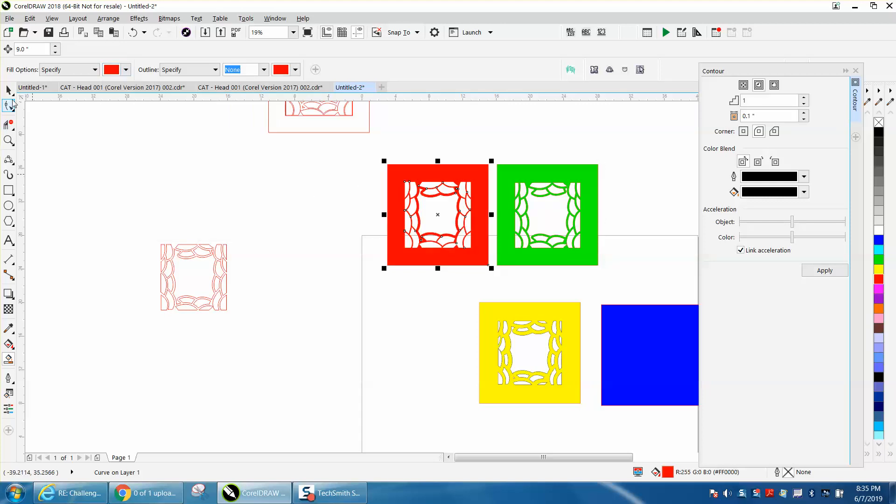
Stack the yellow fill shape onto the blue square and move the black original tile aside to the right.
left_click(12, 94)
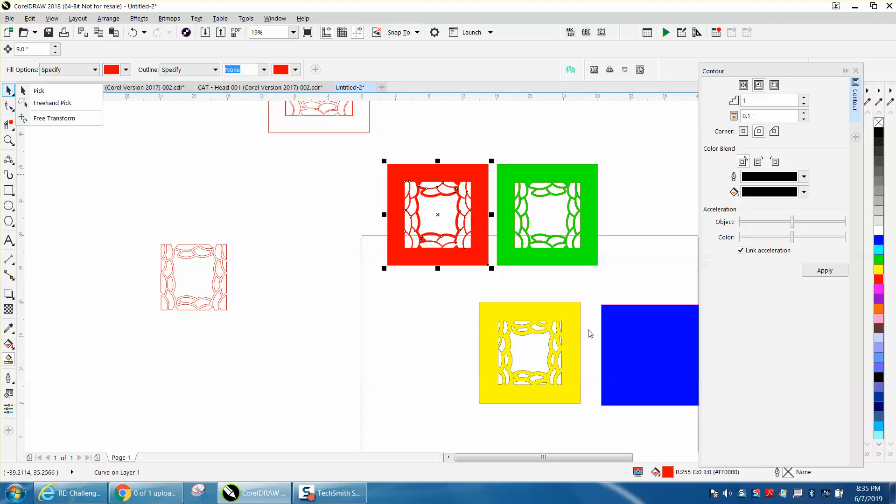
left_click(626, 338)
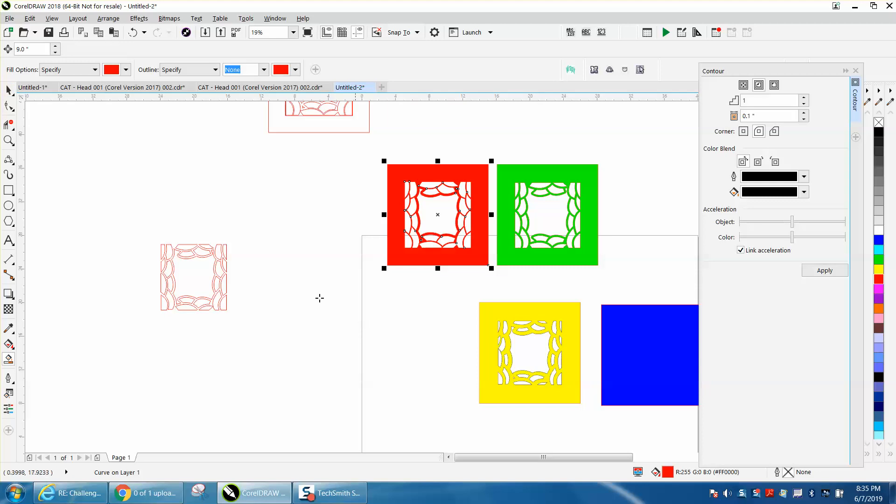
left_click(8, 90)
left_click_drag(645, 336, 390, 333)
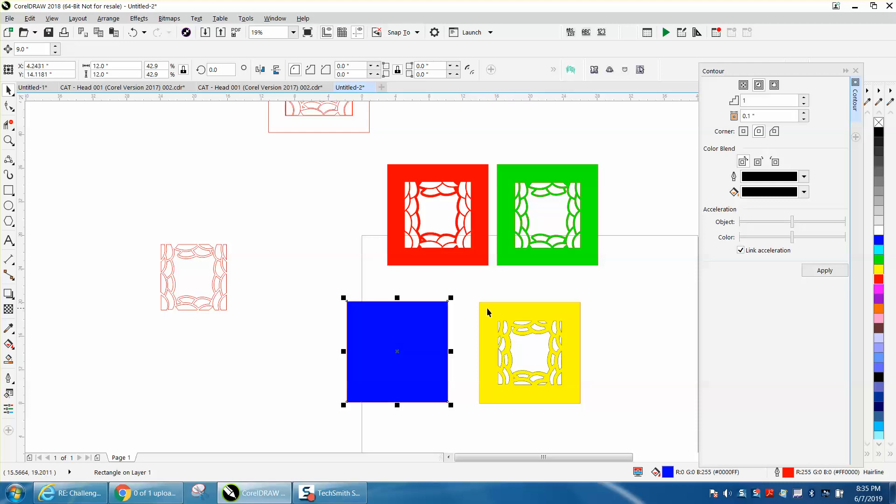
left_click_drag(481, 304, 350, 304)
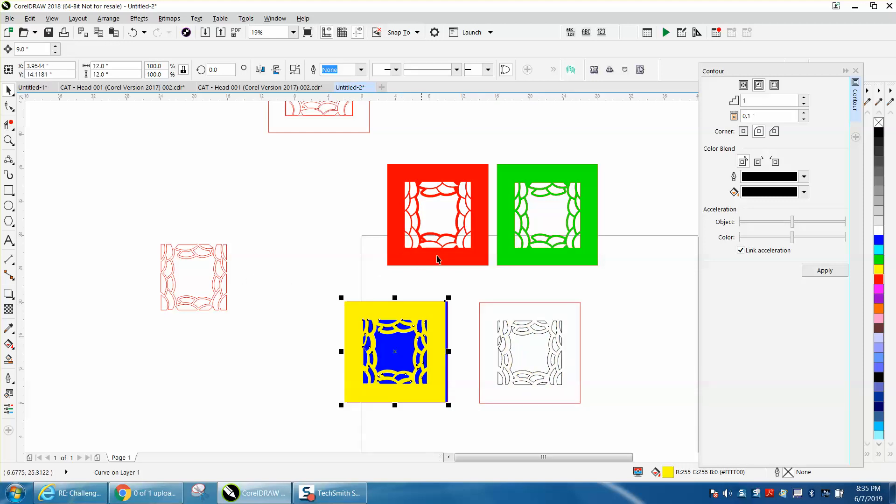
left_click_drag(479, 295, 615, 431)
left_click_drag(534, 354, 661, 332)
Center the blue square and the yellow, red and green fill shapes on the page.
left_click(399, 348)
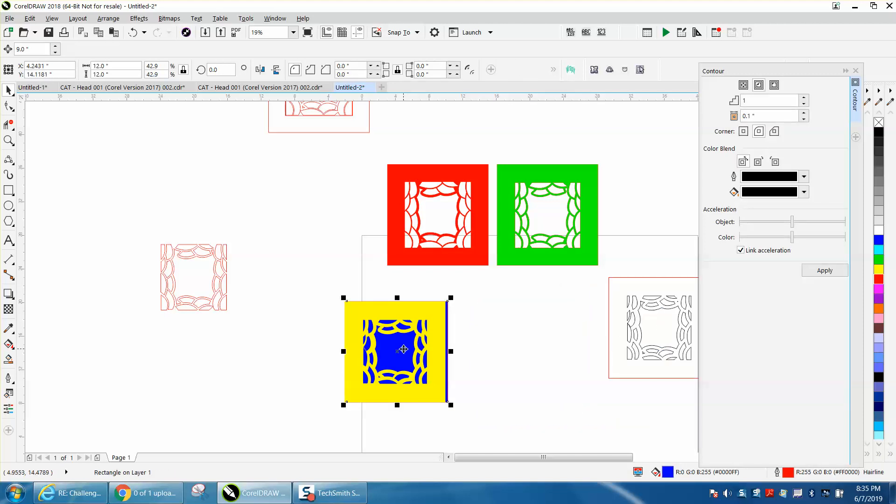
key("p")
left_click(439, 328)
key("p")
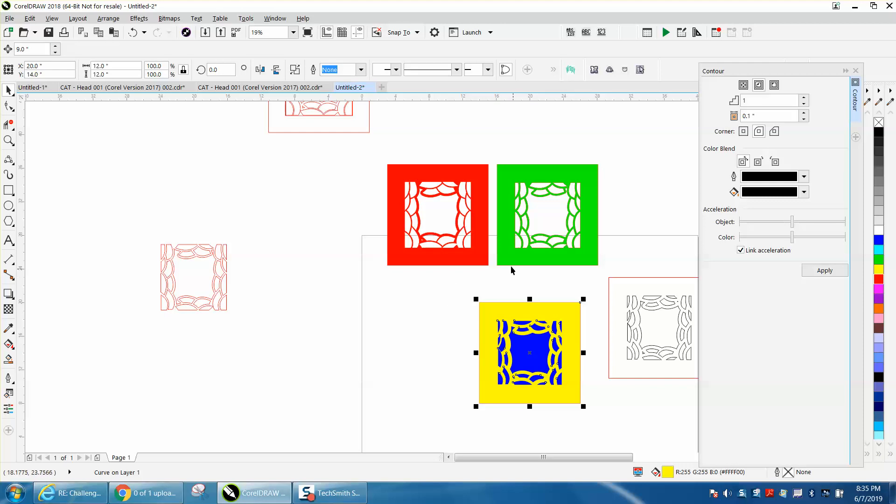
left_click(484, 254)
key("p")
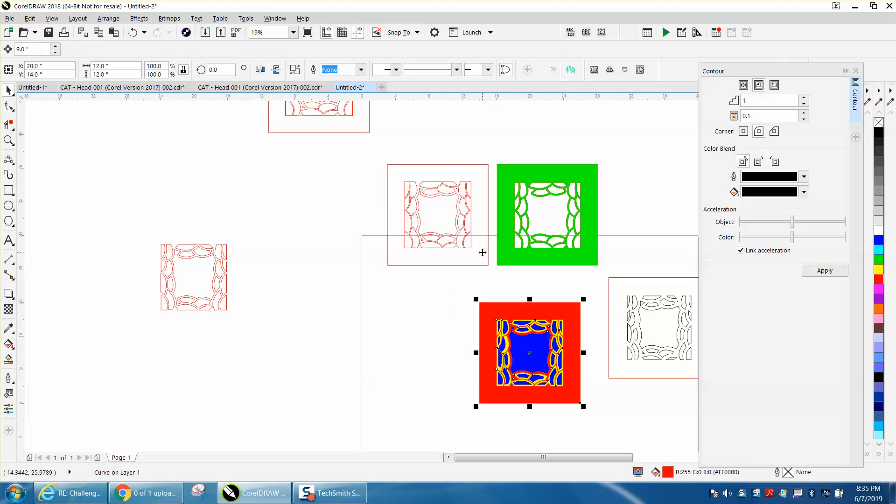
left_click(527, 255)
key("p")
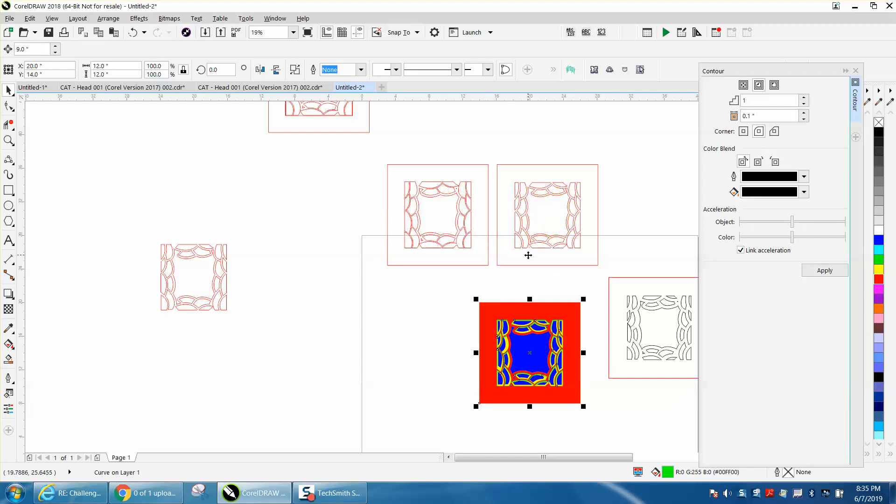
Zoom in to inspect the stacked colored layers on the page.
left_click(9, 140)
left_click_drag(430, 271, 626, 414)
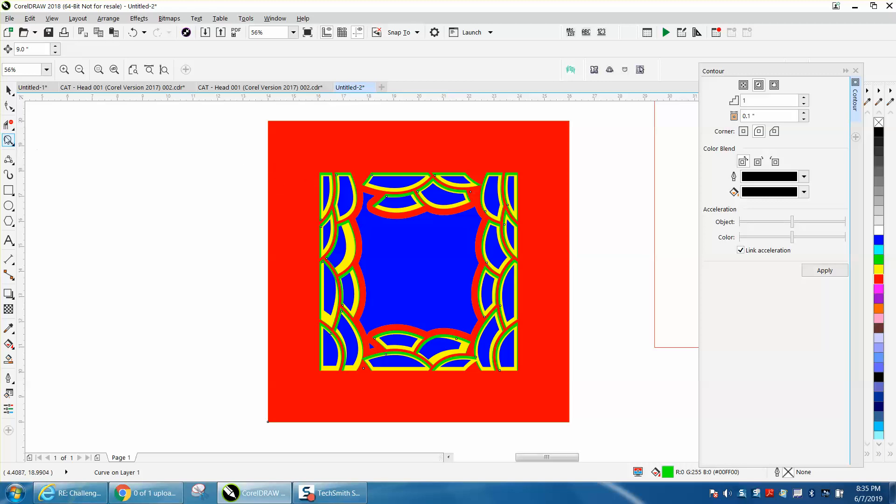
left_click_drag(277, 161, 470, 270)
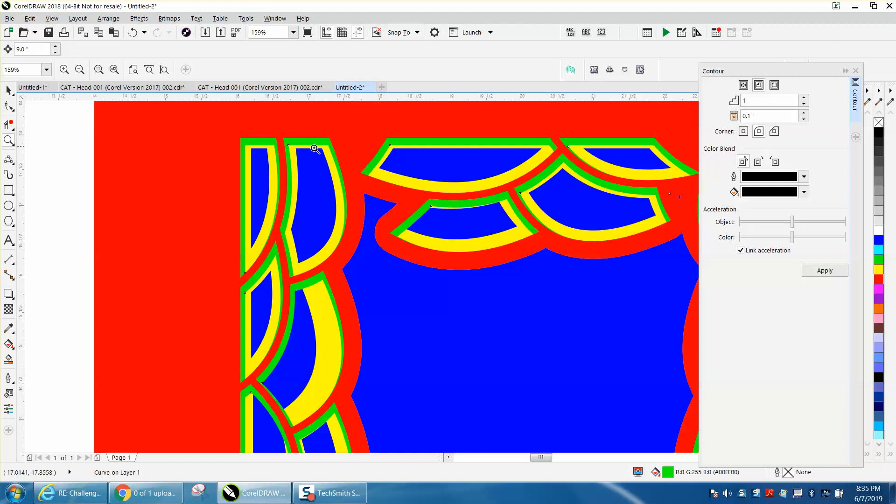
scroll(313, 172, "down", 2)
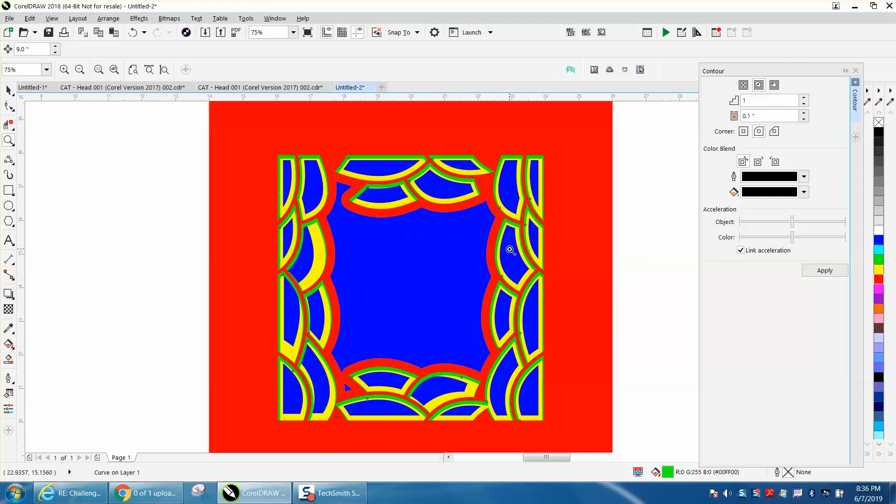
right_click(422, 270)
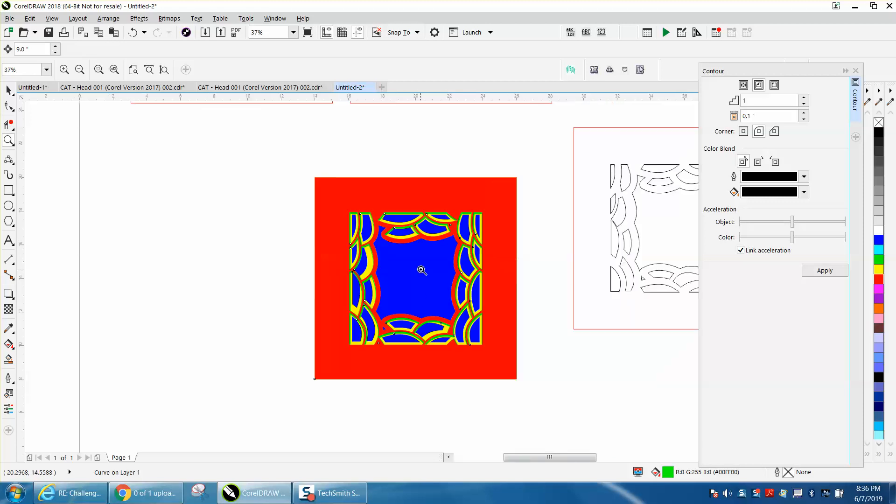
Inspect the overlapping colored contour bands at several zoom levels and select the stacked square to check its size.
left_click_drag(311, 171, 536, 366)
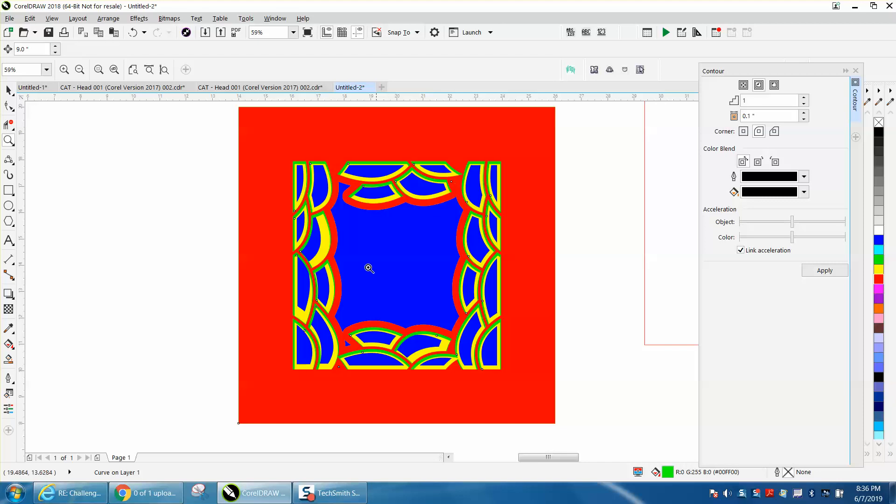
left_click_drag(290, 212, 386, 280)
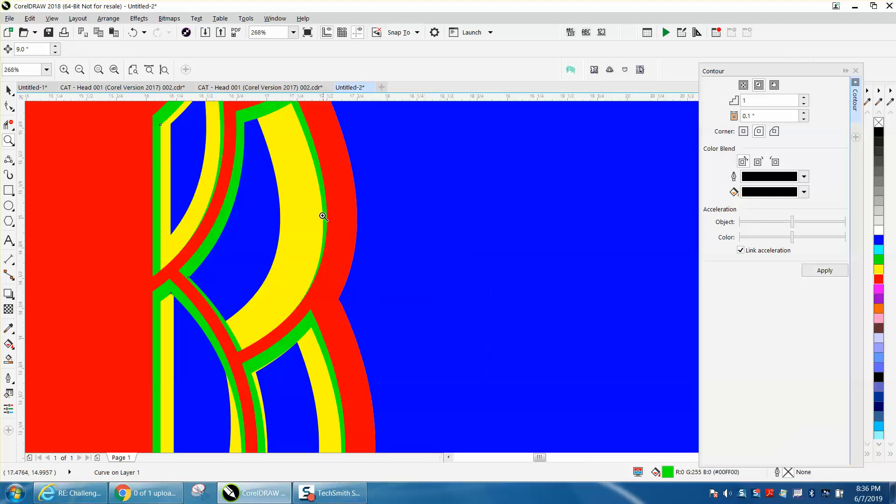
scroll(301, 186, "down", 2)
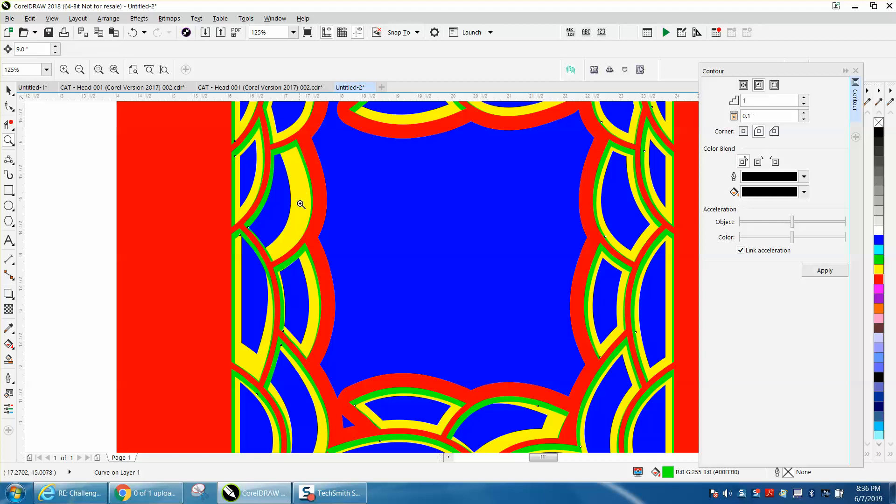
scroll(300, 214, "down", 1)
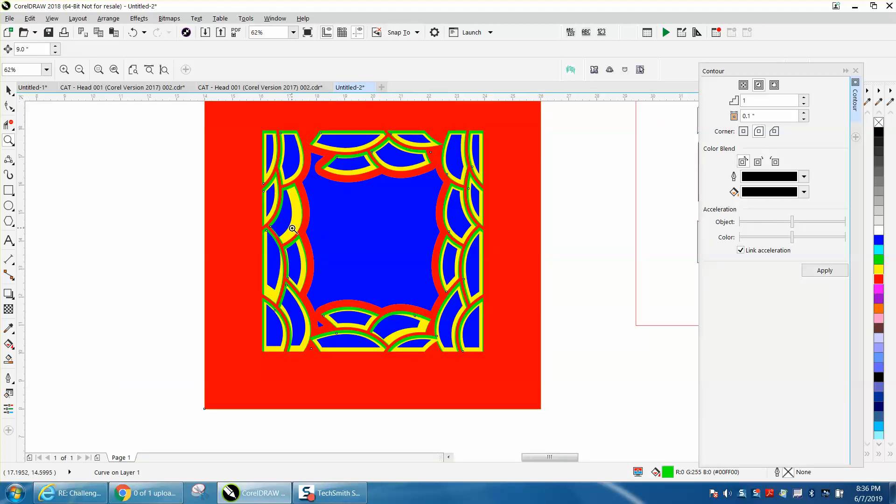
left_click(8, 90)
left_click(256, 190)
scroll(371, 218, "down", 1)
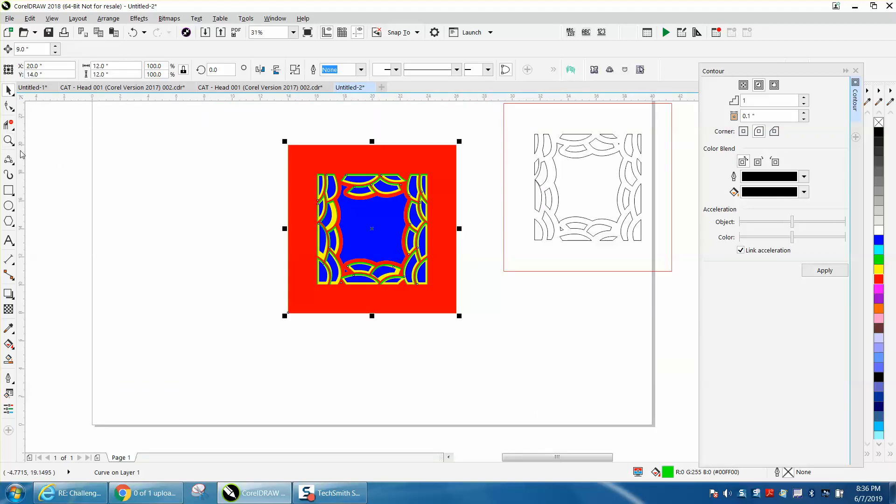
left_click(9, 140)
left_click_drag(285, 146, 523, 332)
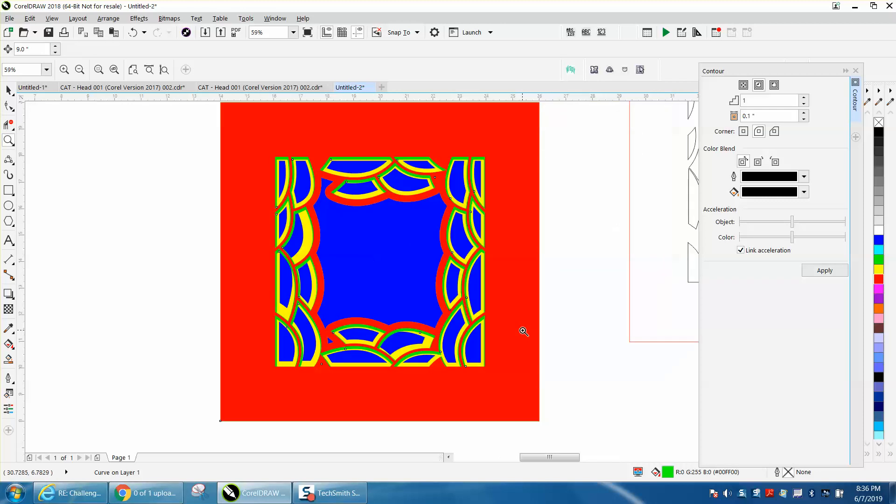